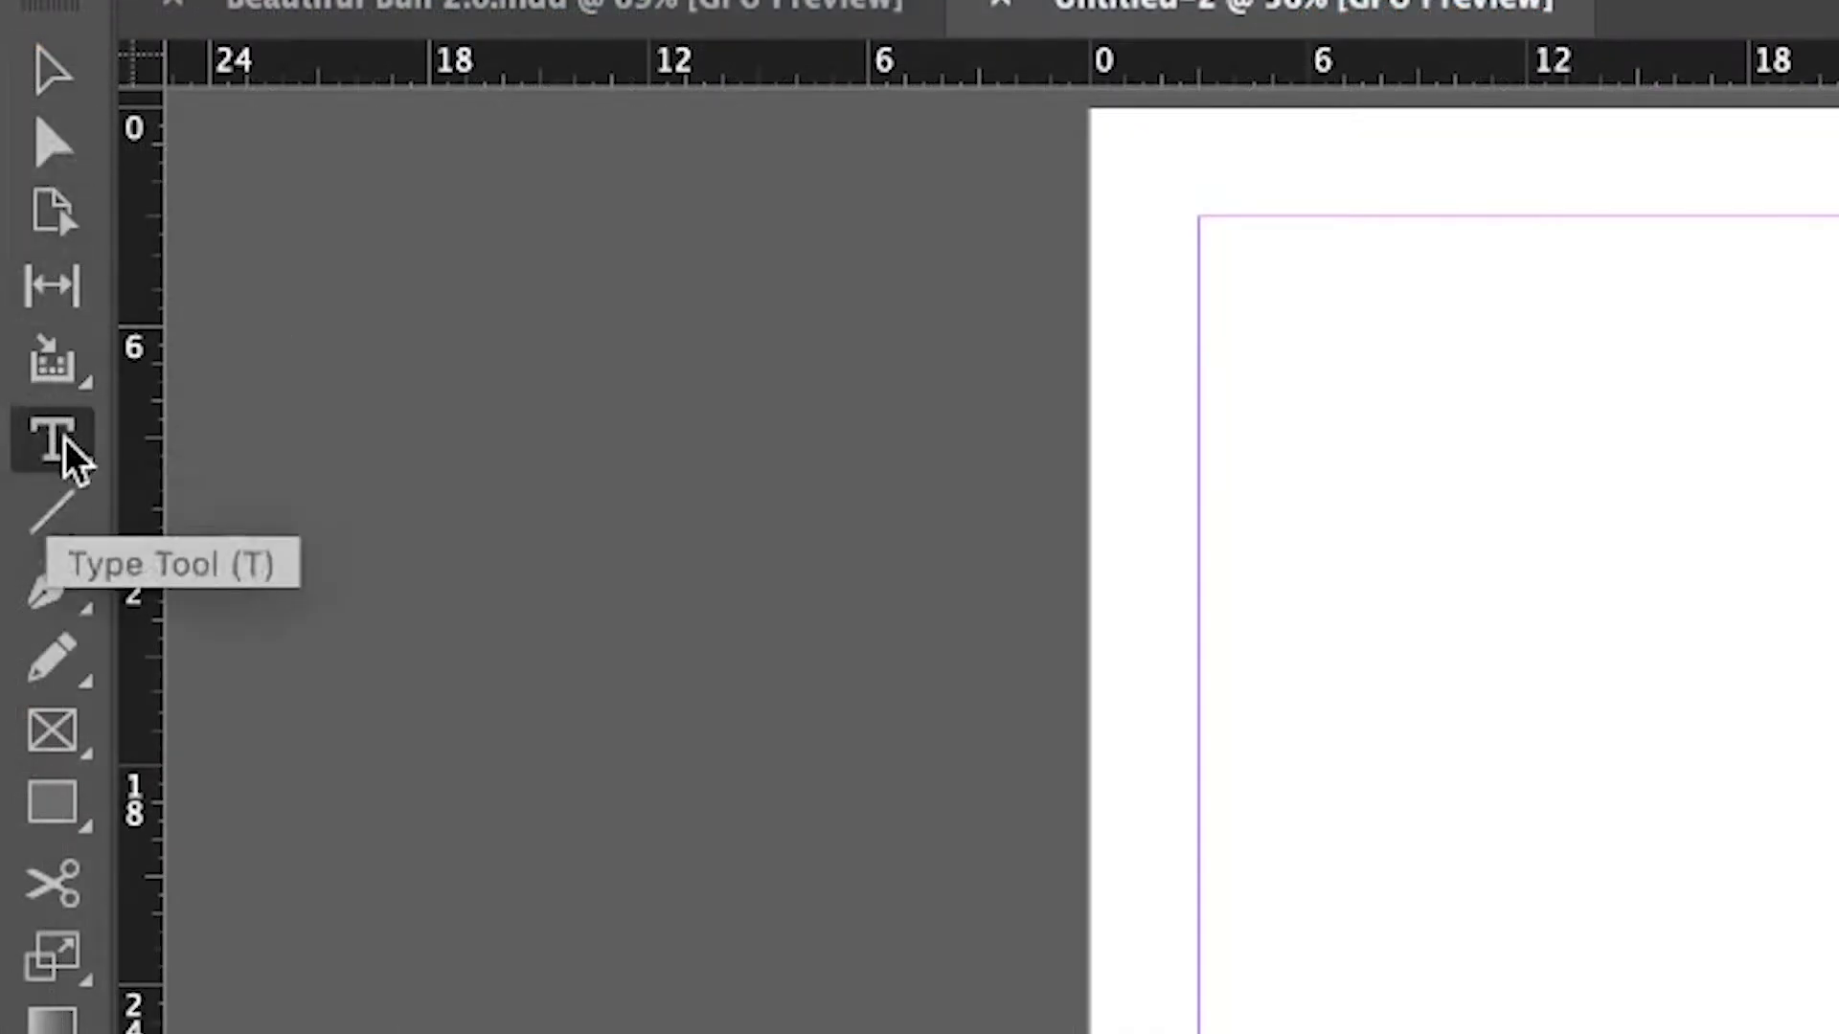
Pick the horizontal Type Tool from the type tools flyout in the Tools panel.
left_click(61, 441)
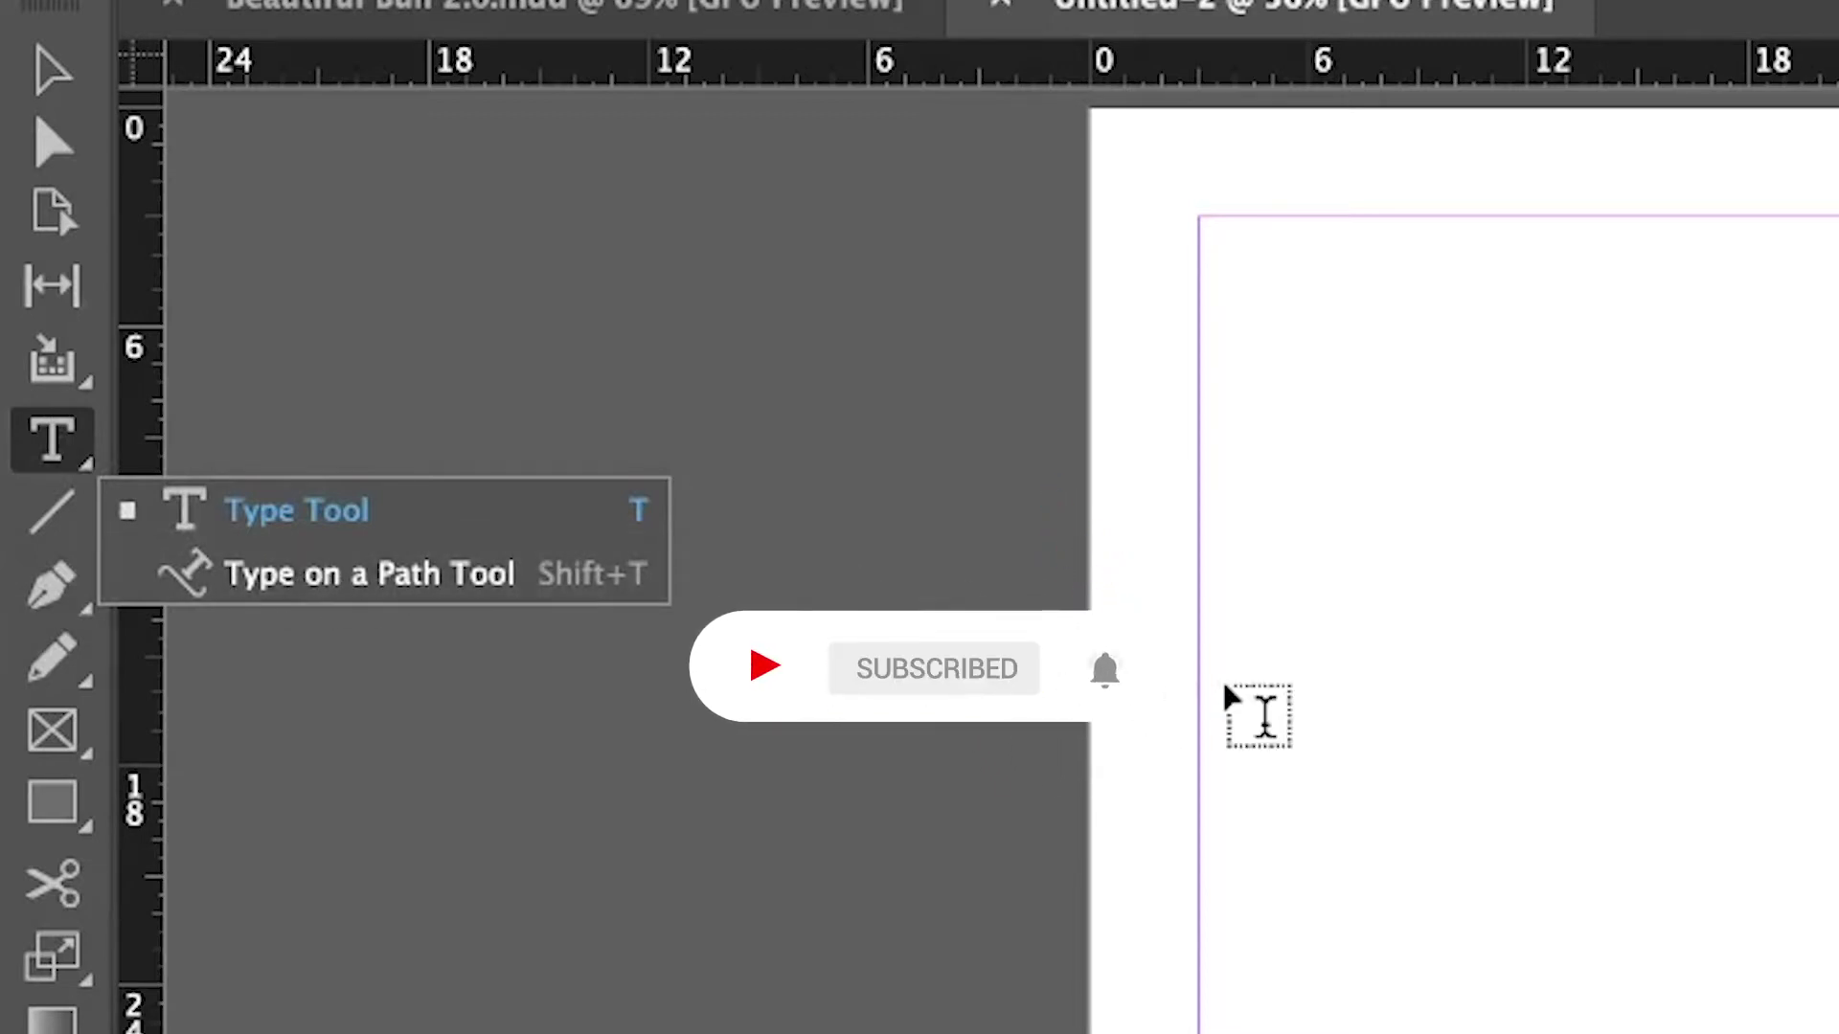
left_click(1180, 414)
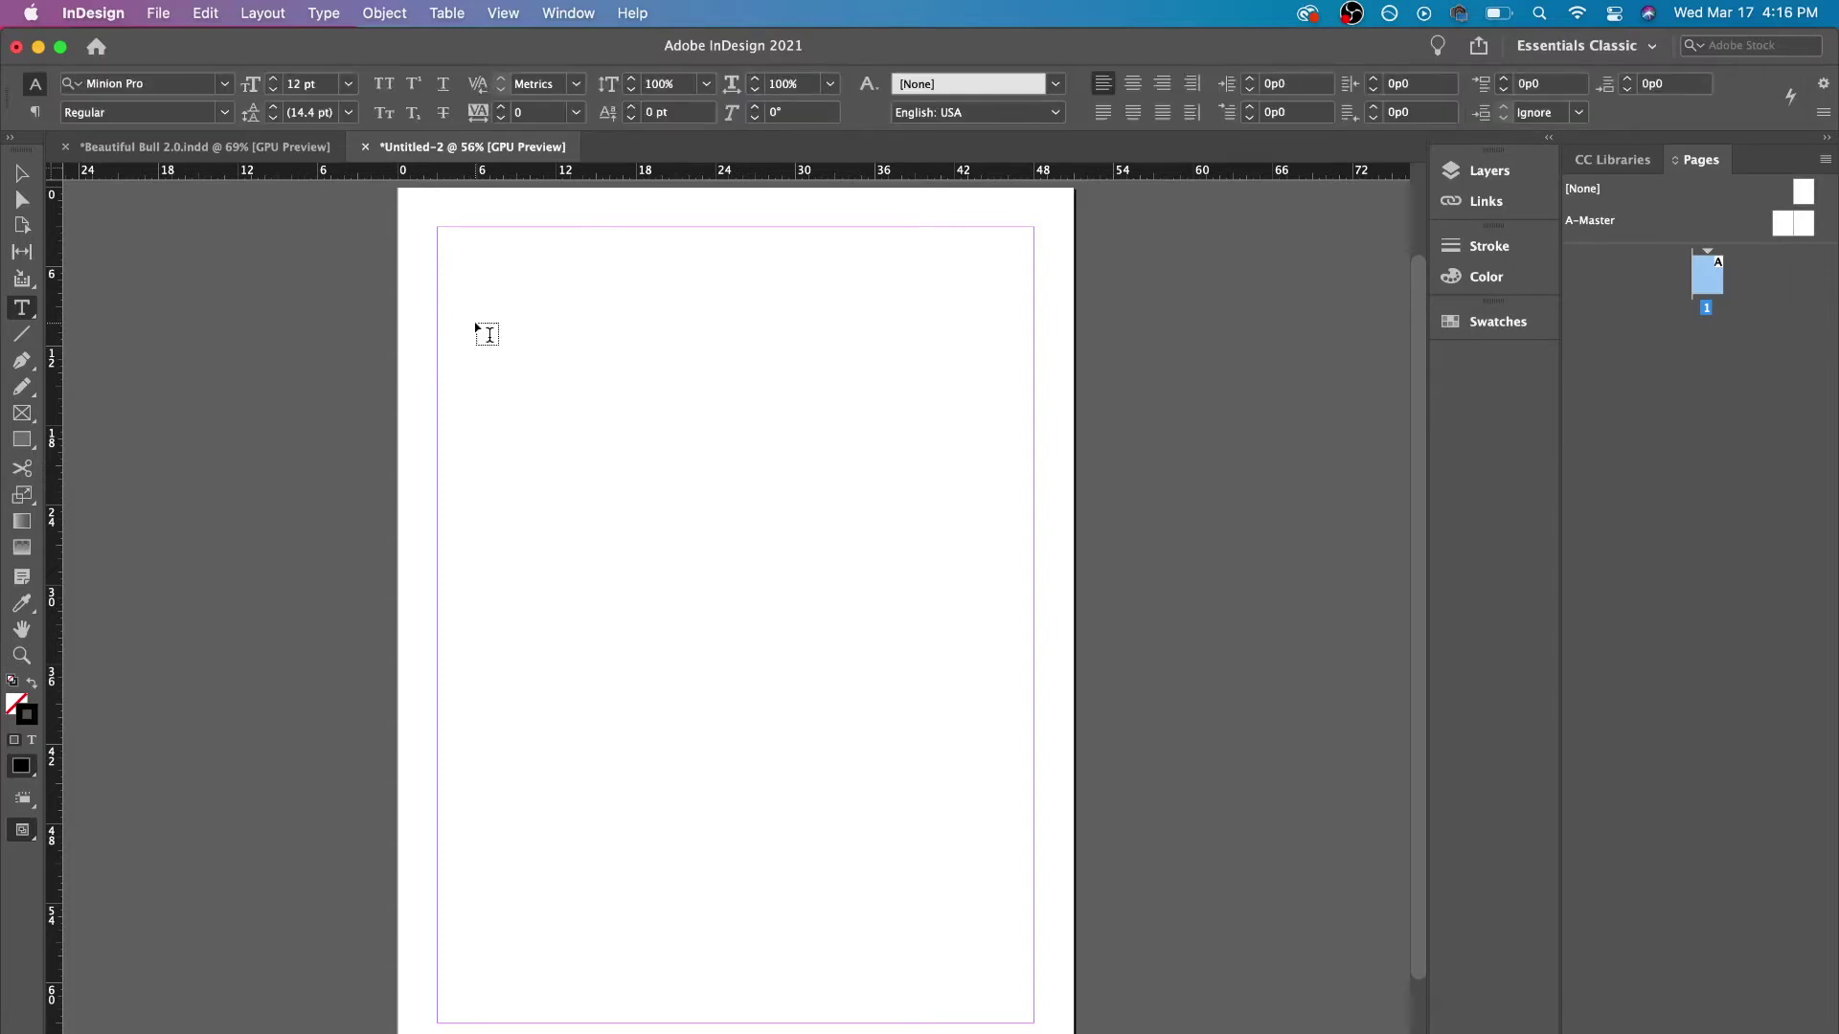
Draw a wide text frame at the page top, replace its placeholder text with 'Hello', and select it.
left_click_drag(441, 285, 1031, 403)
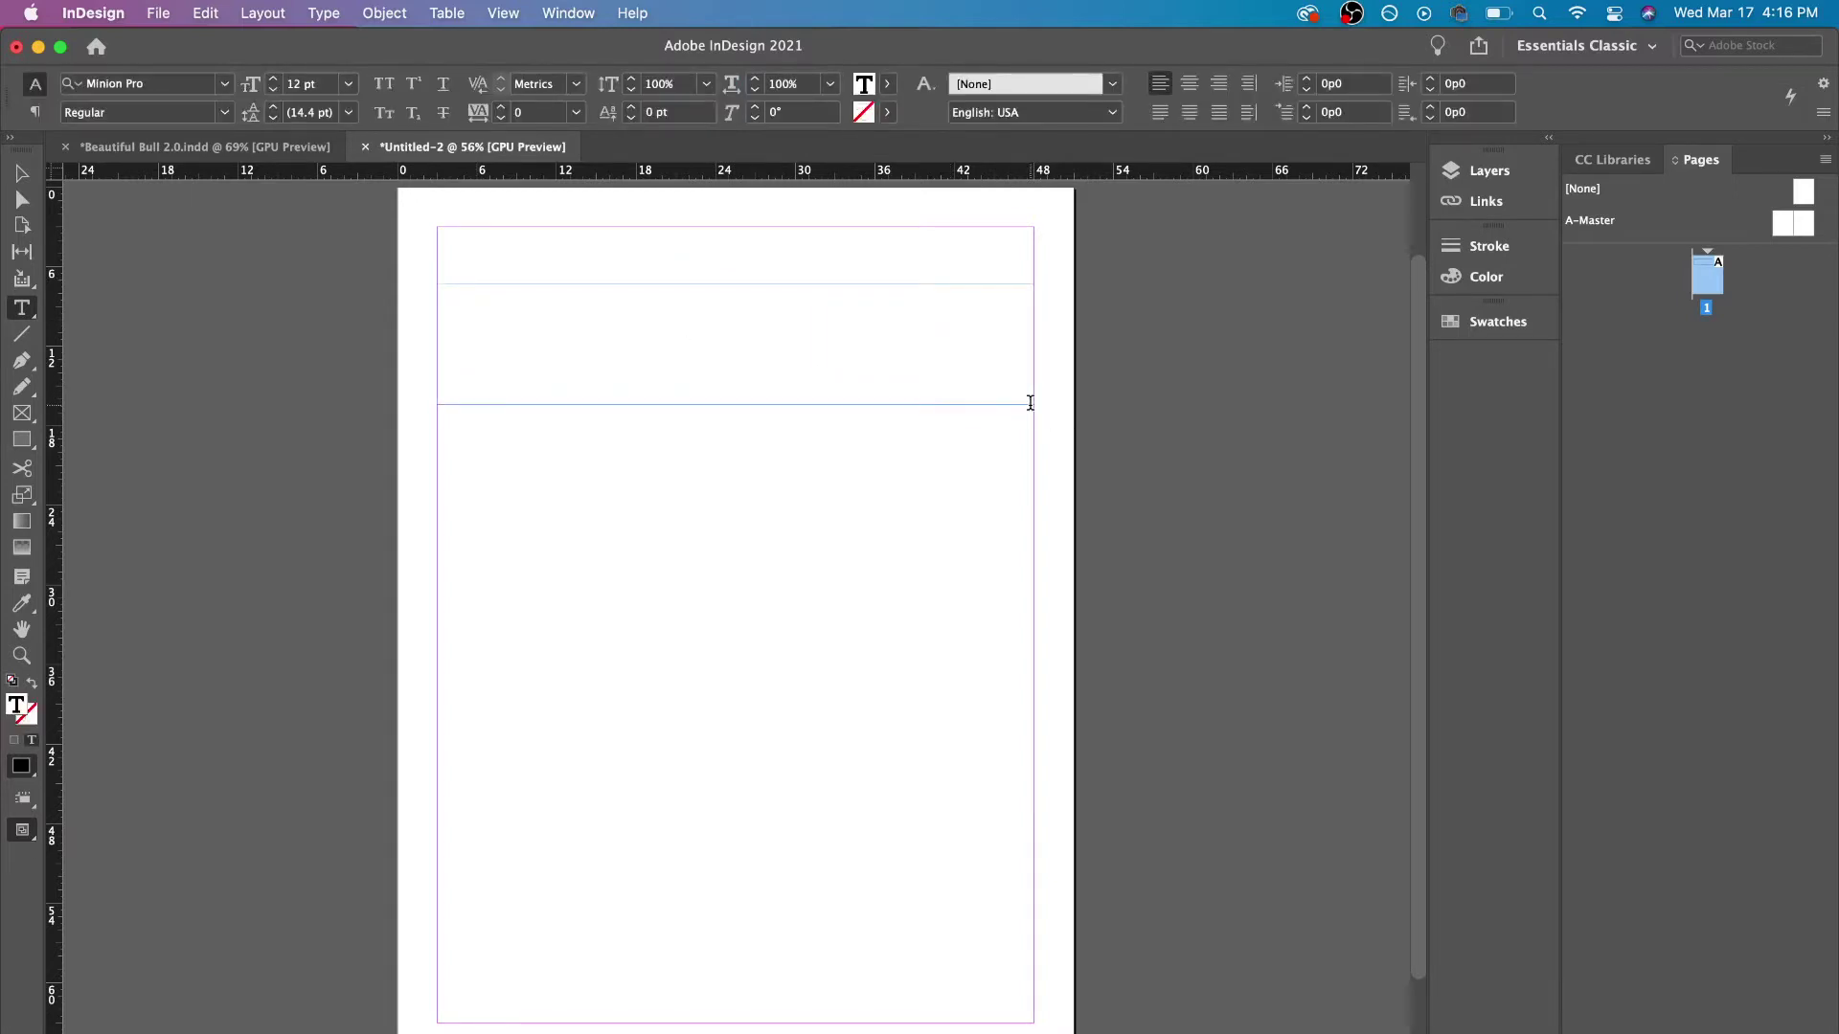
type("jksrgbwrr")
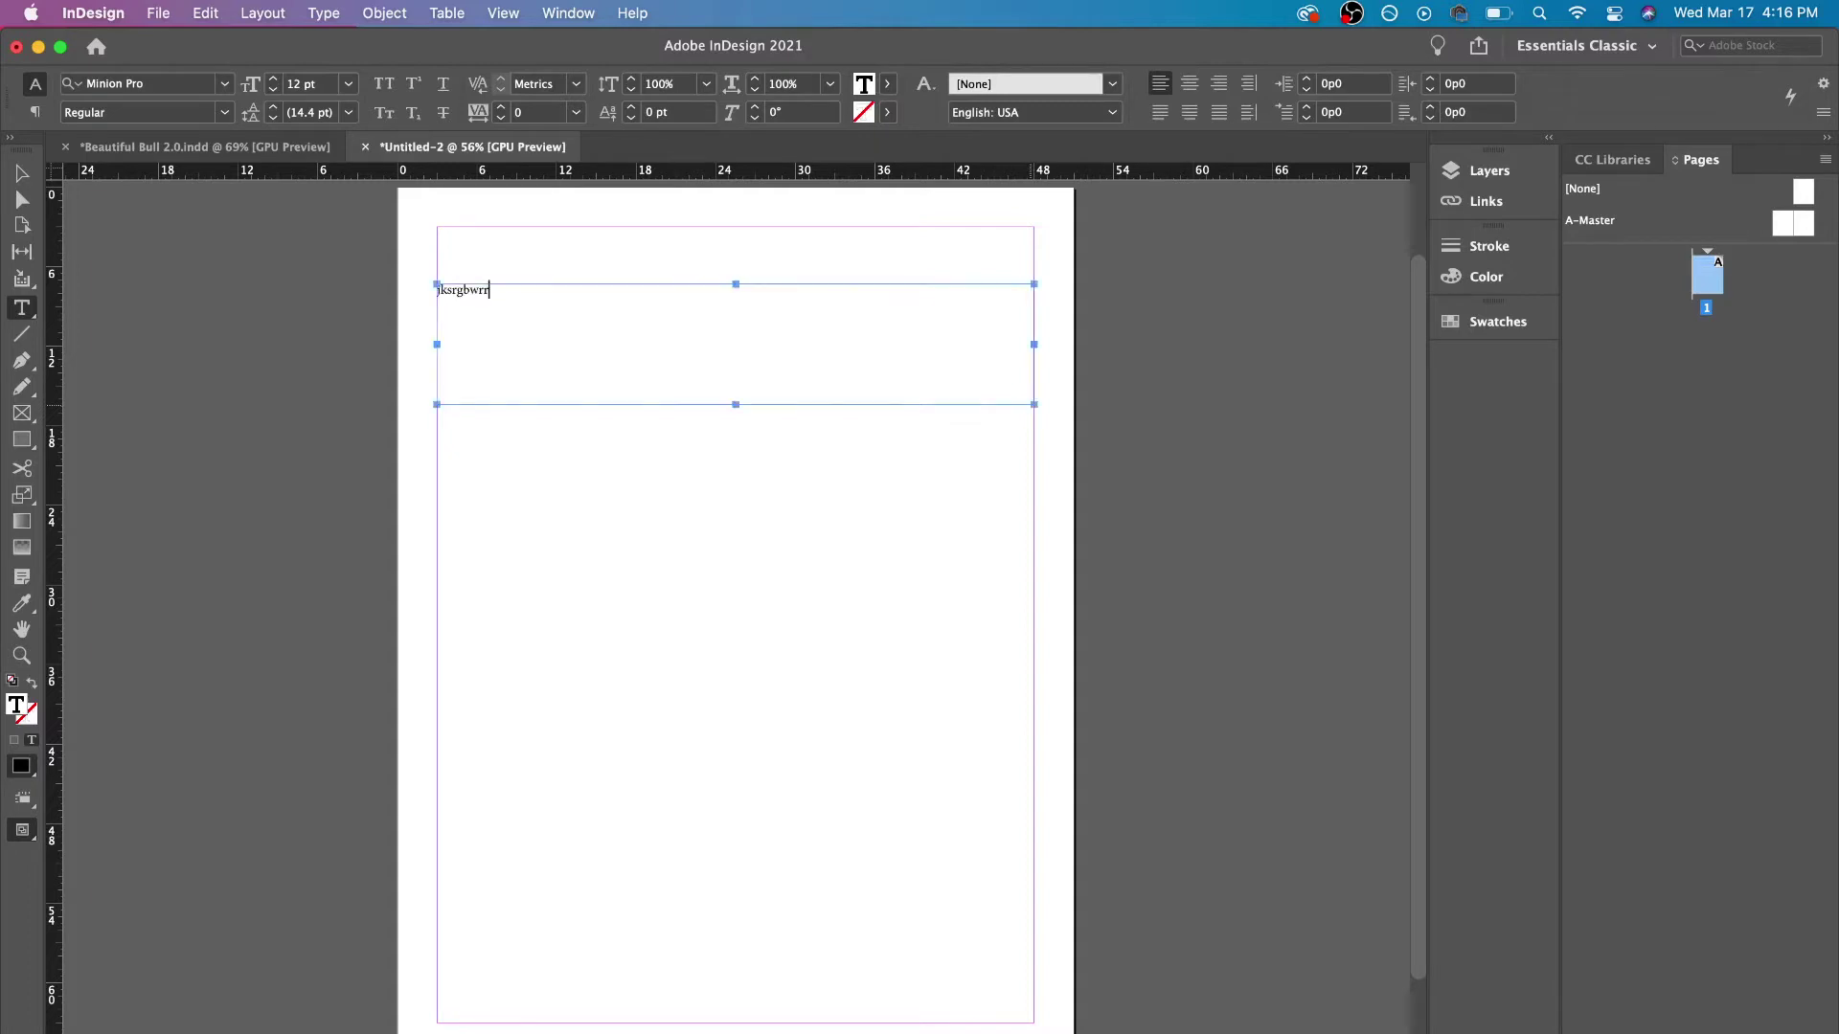
key("super+a")
key("BackSpace")
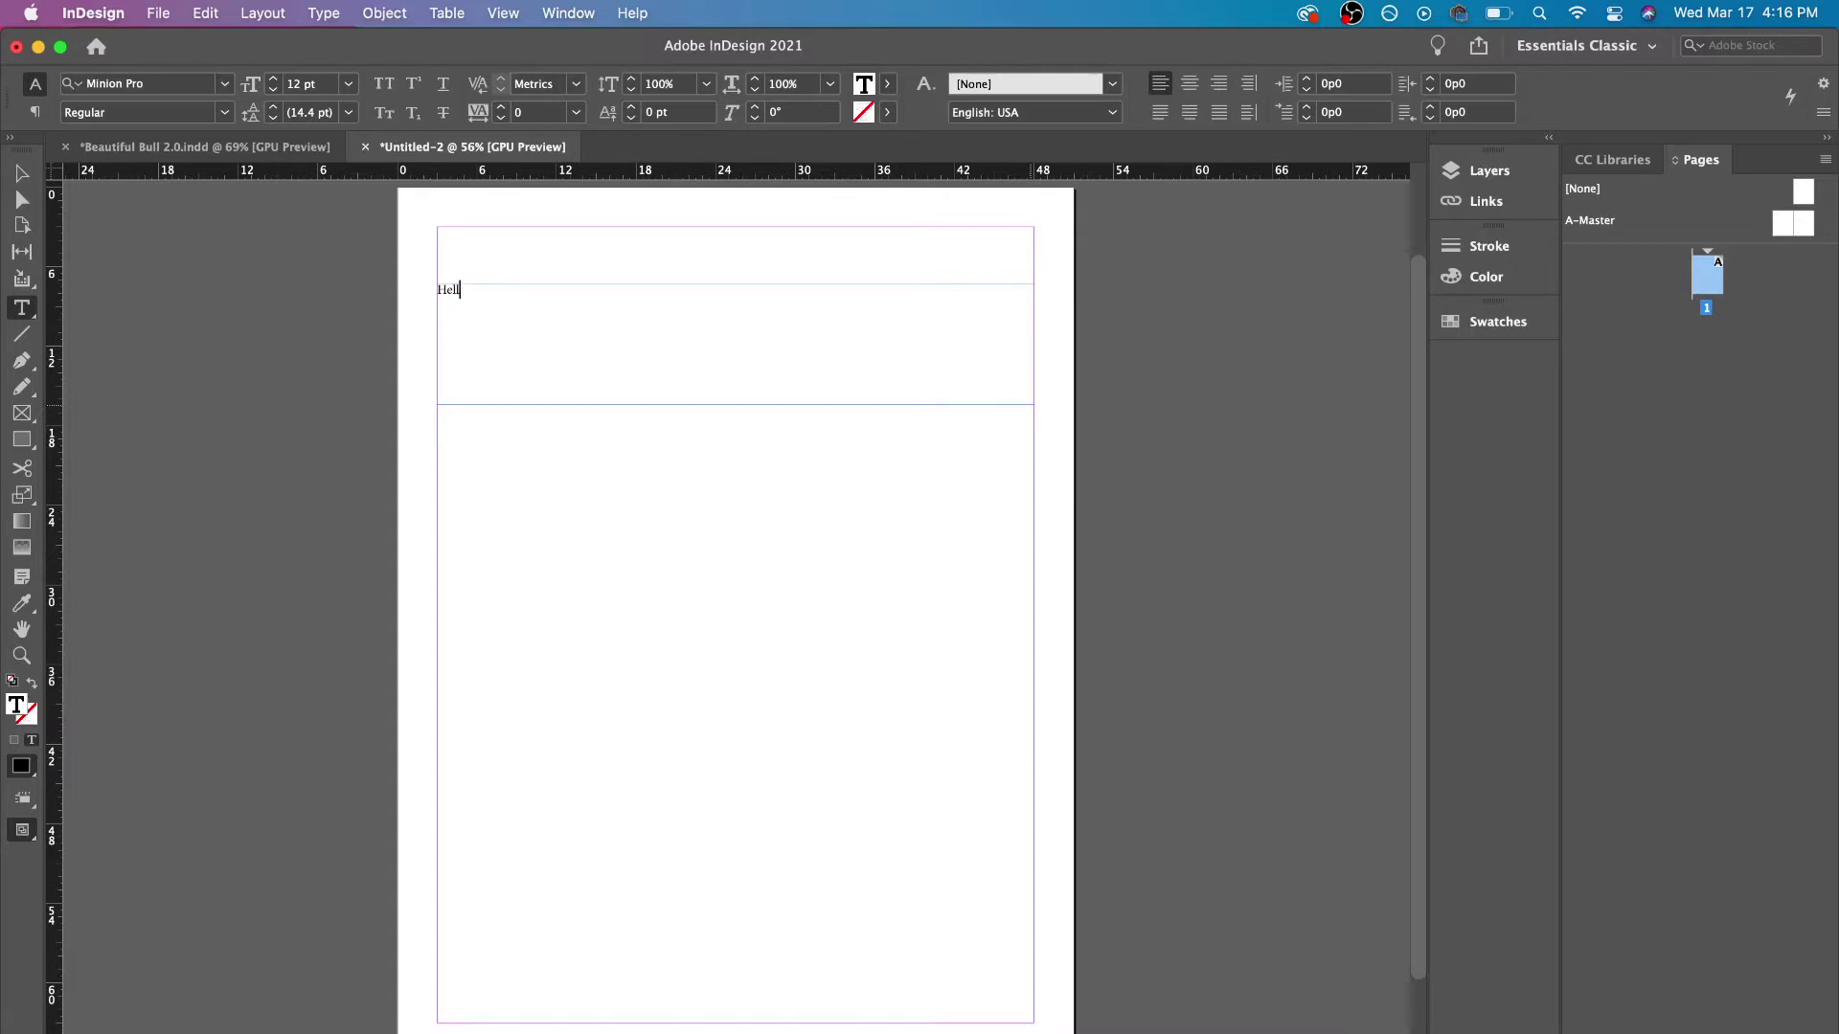
key("super+a")
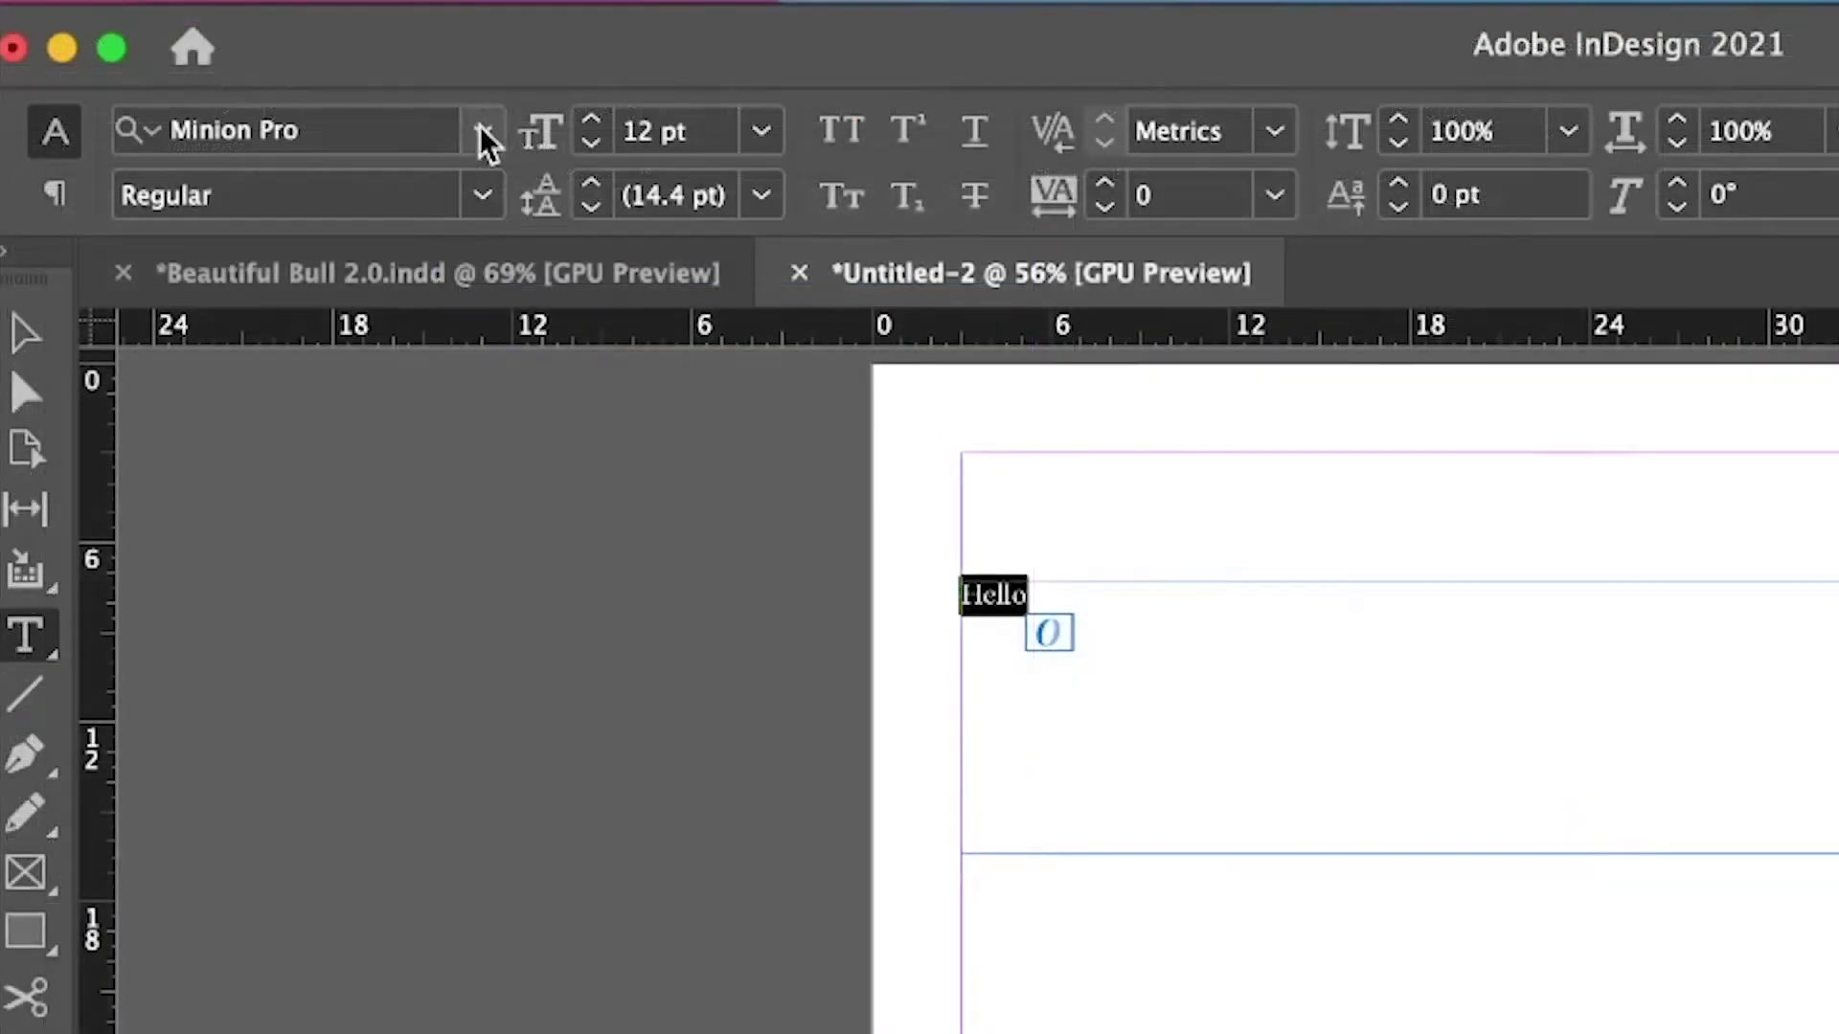
Set Hello's font to Helvetica Oblique.
left_click(227, 85)
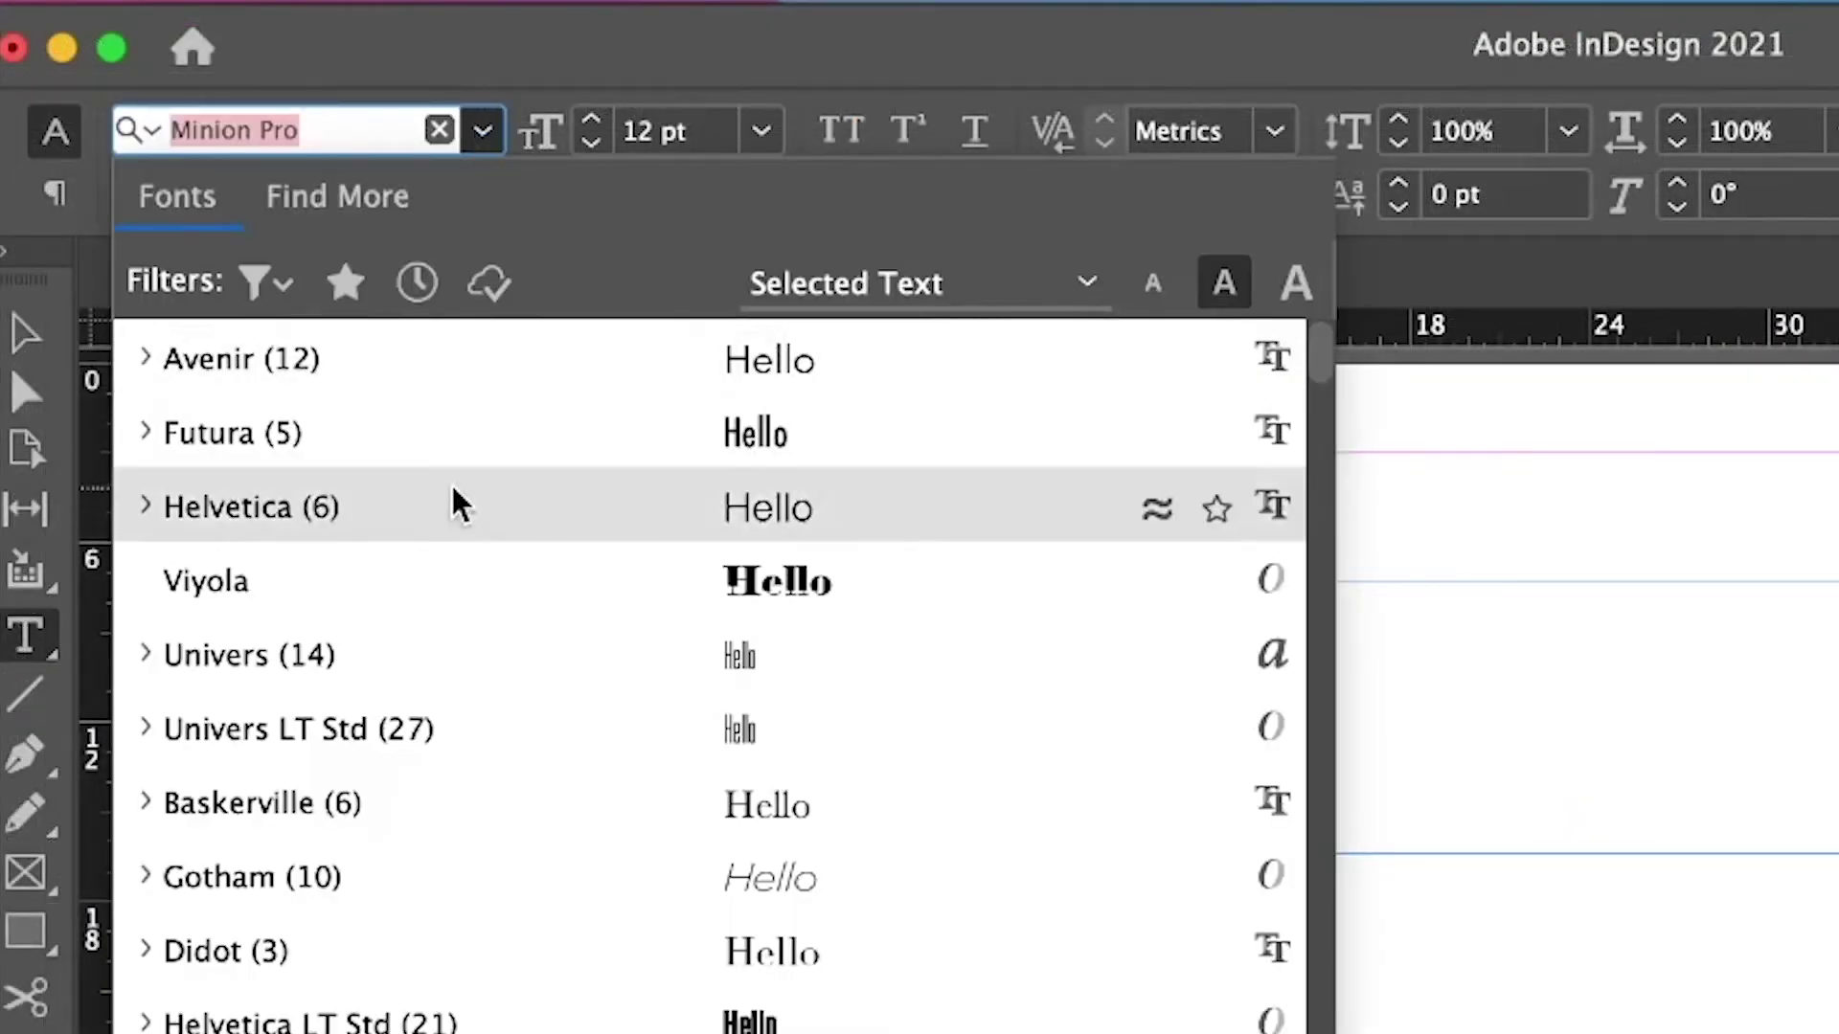
left_click(451, 503)
left_click(481, 196)
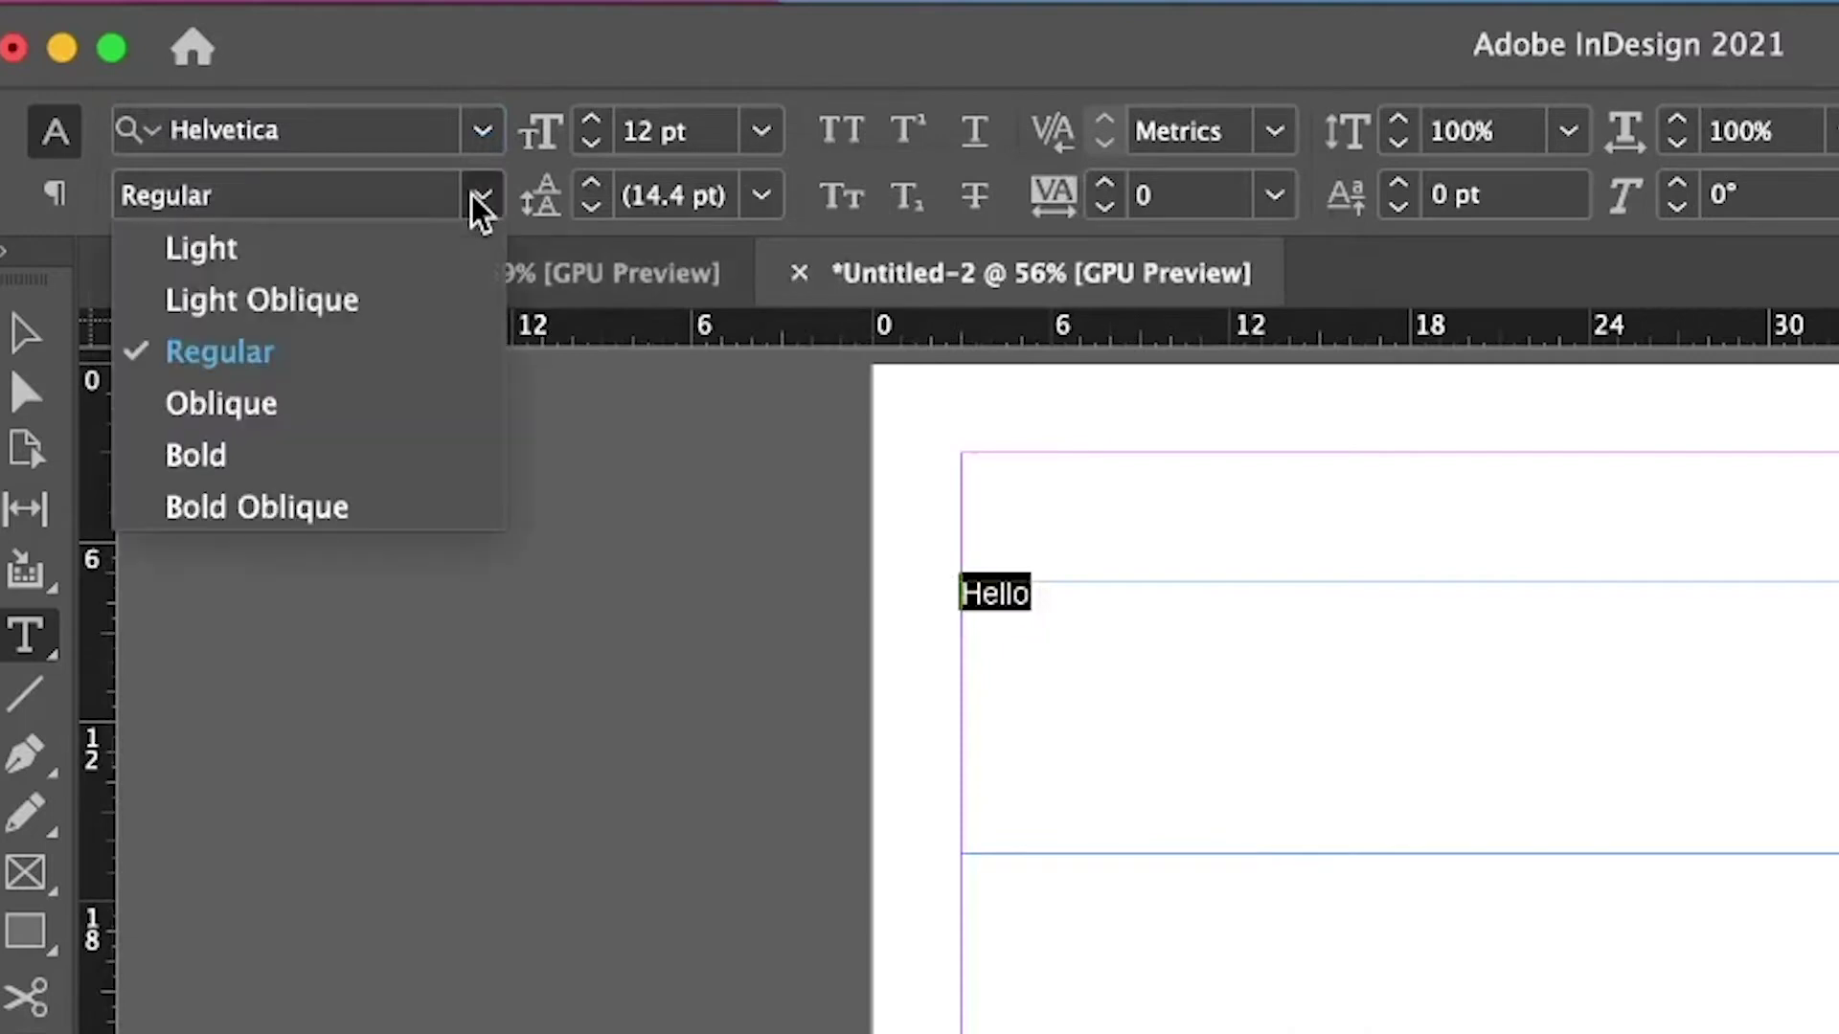
left_click(441, 406)
Set Hello to 30 pt, leaving the line spacing at 36 pt.
left_click(591, 120)
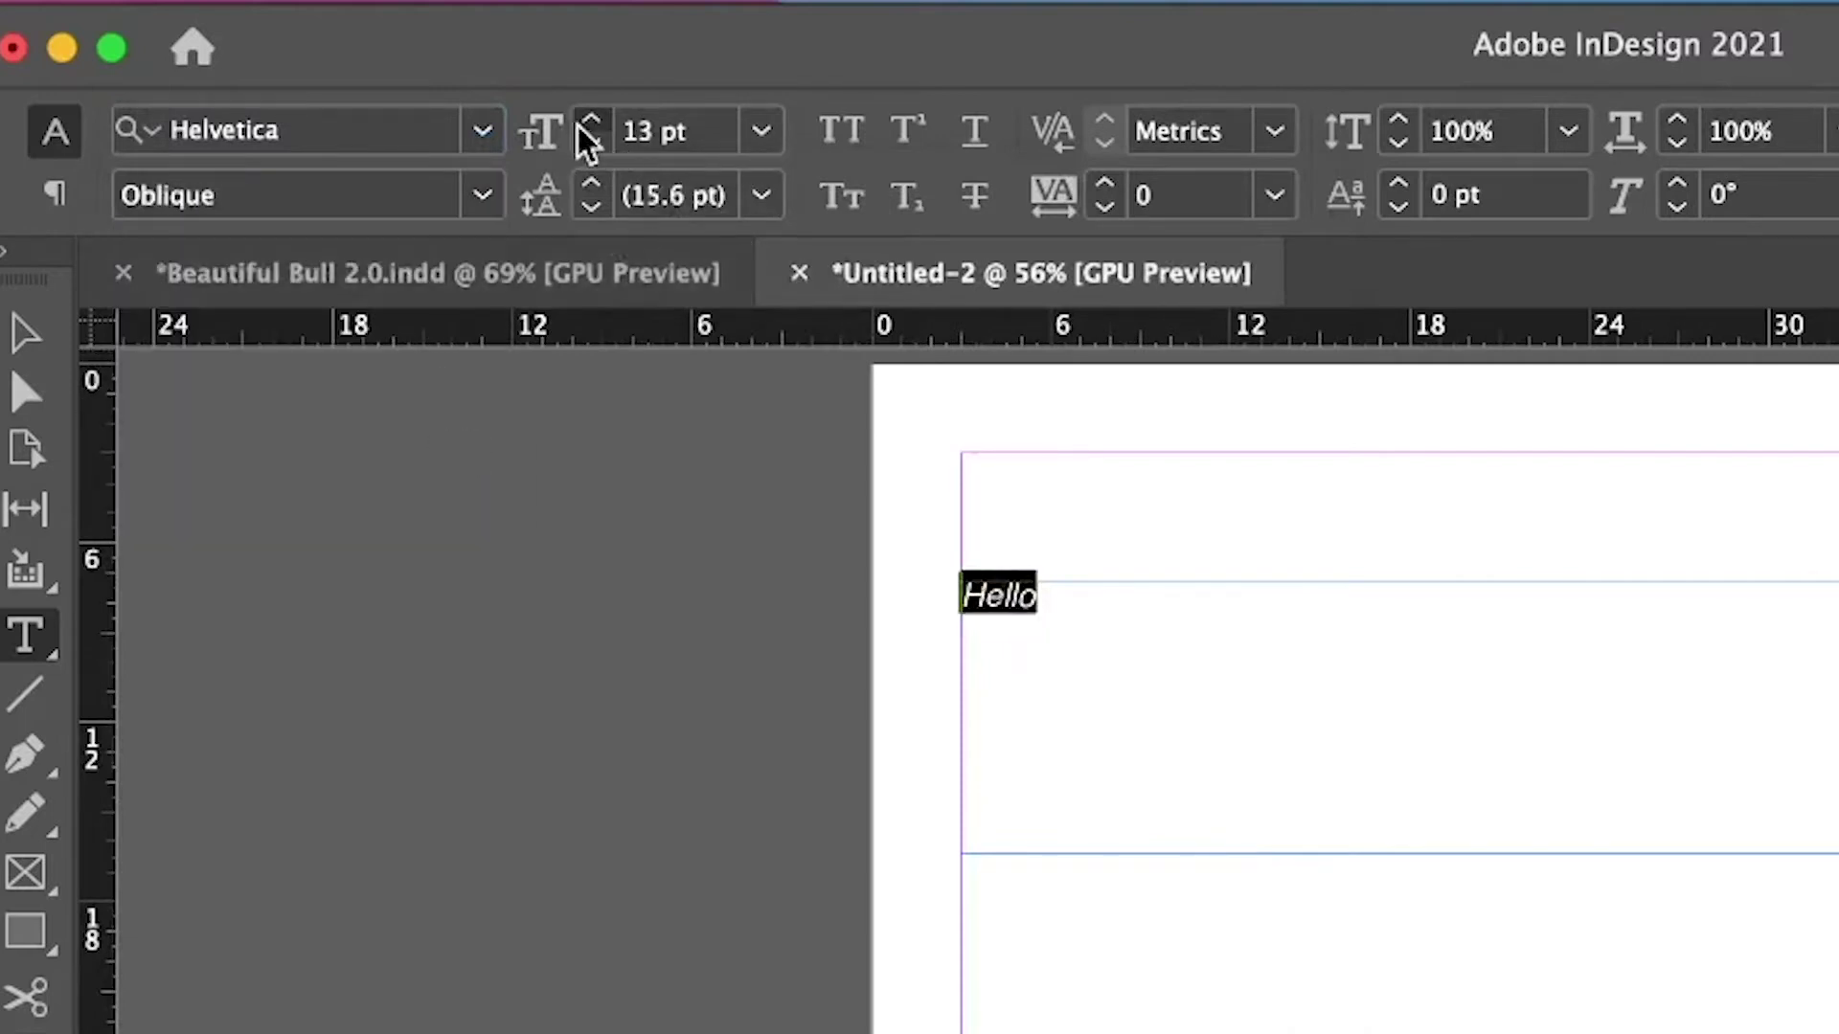
left_click(591, 120)
left_click(591, 119)
left_click(657, 131)
type("30")
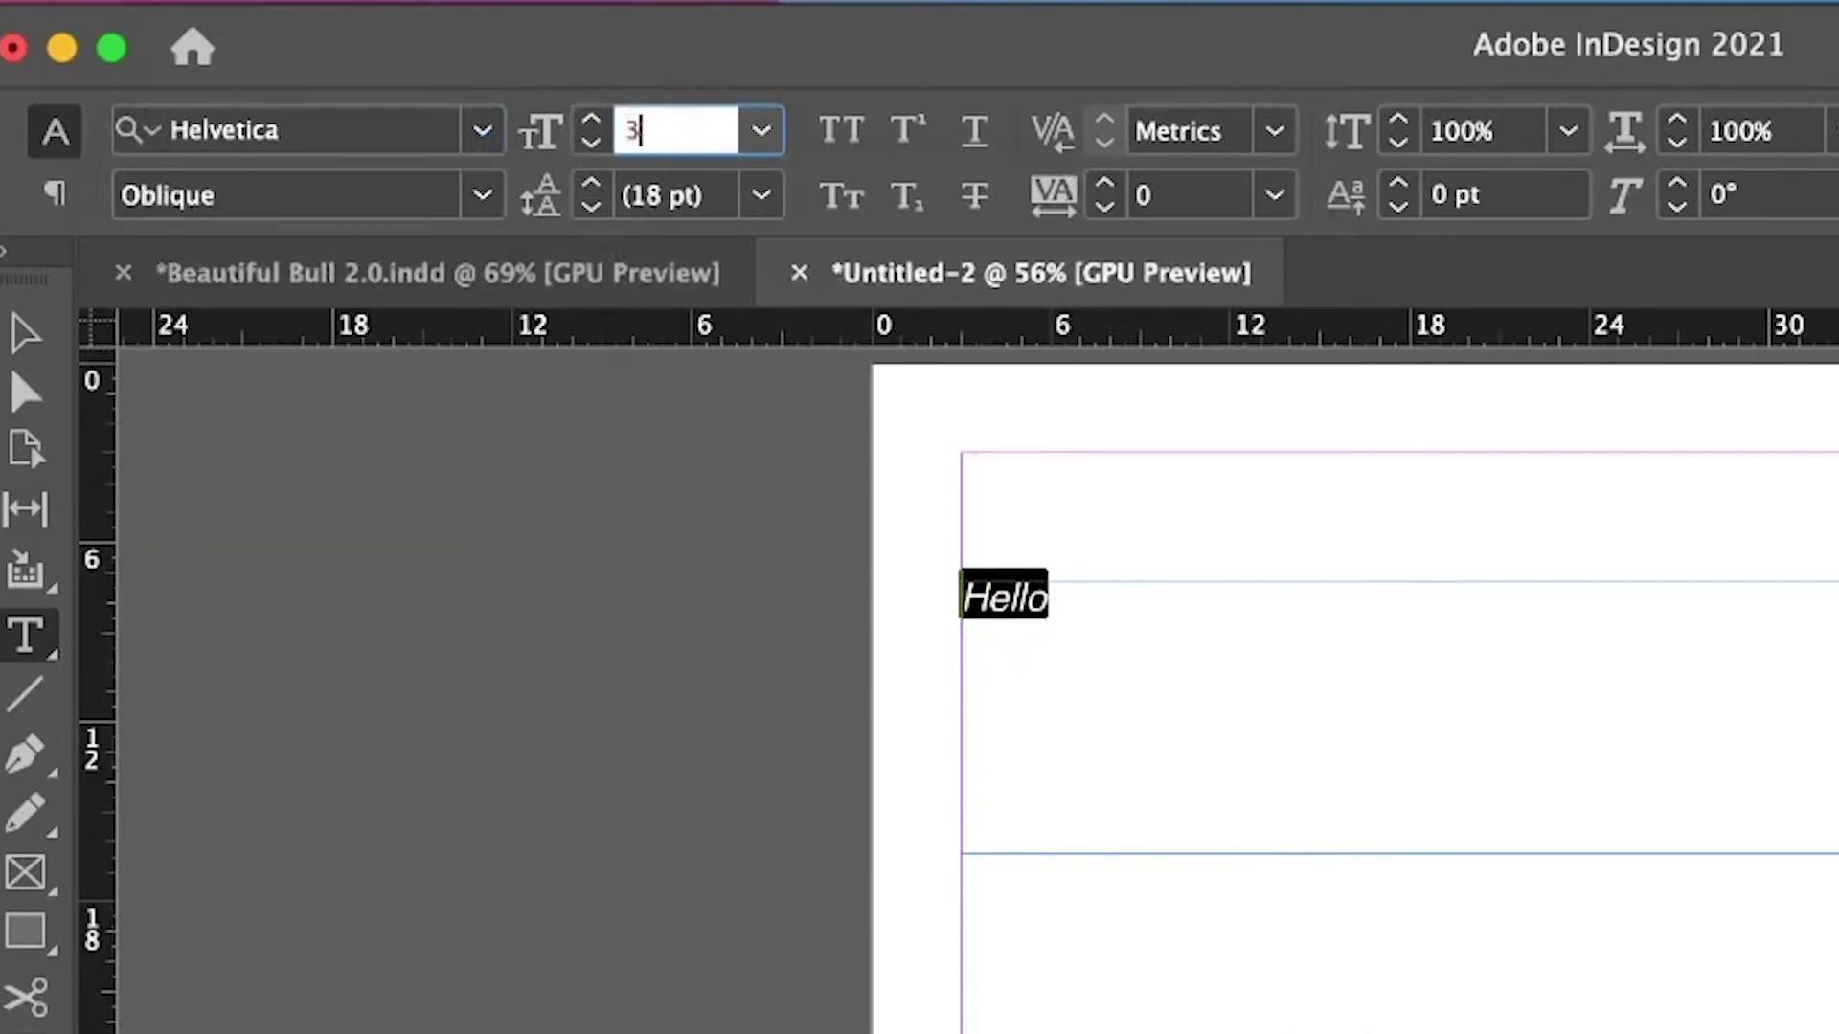
key("Return")
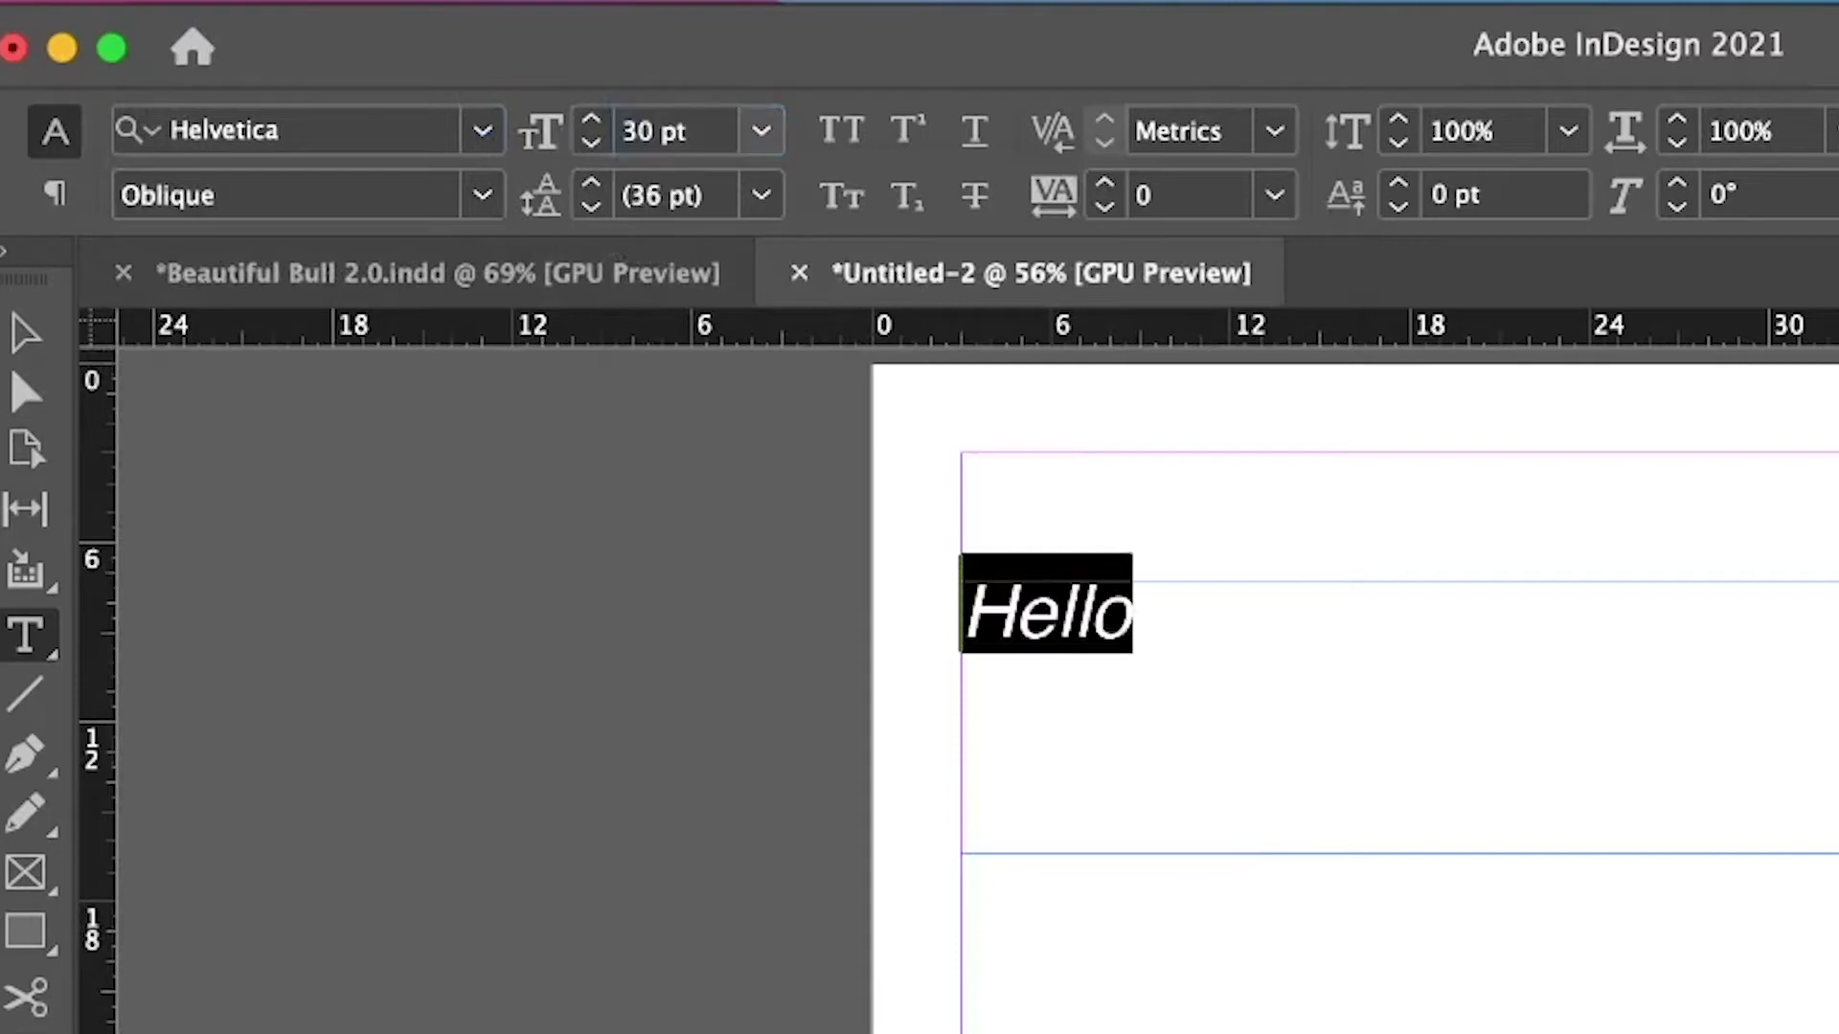
left_click(591, 187)
left_click(591, 186)
left_click(591, 187)
left_click(591, 206)
left_click(591, 206)
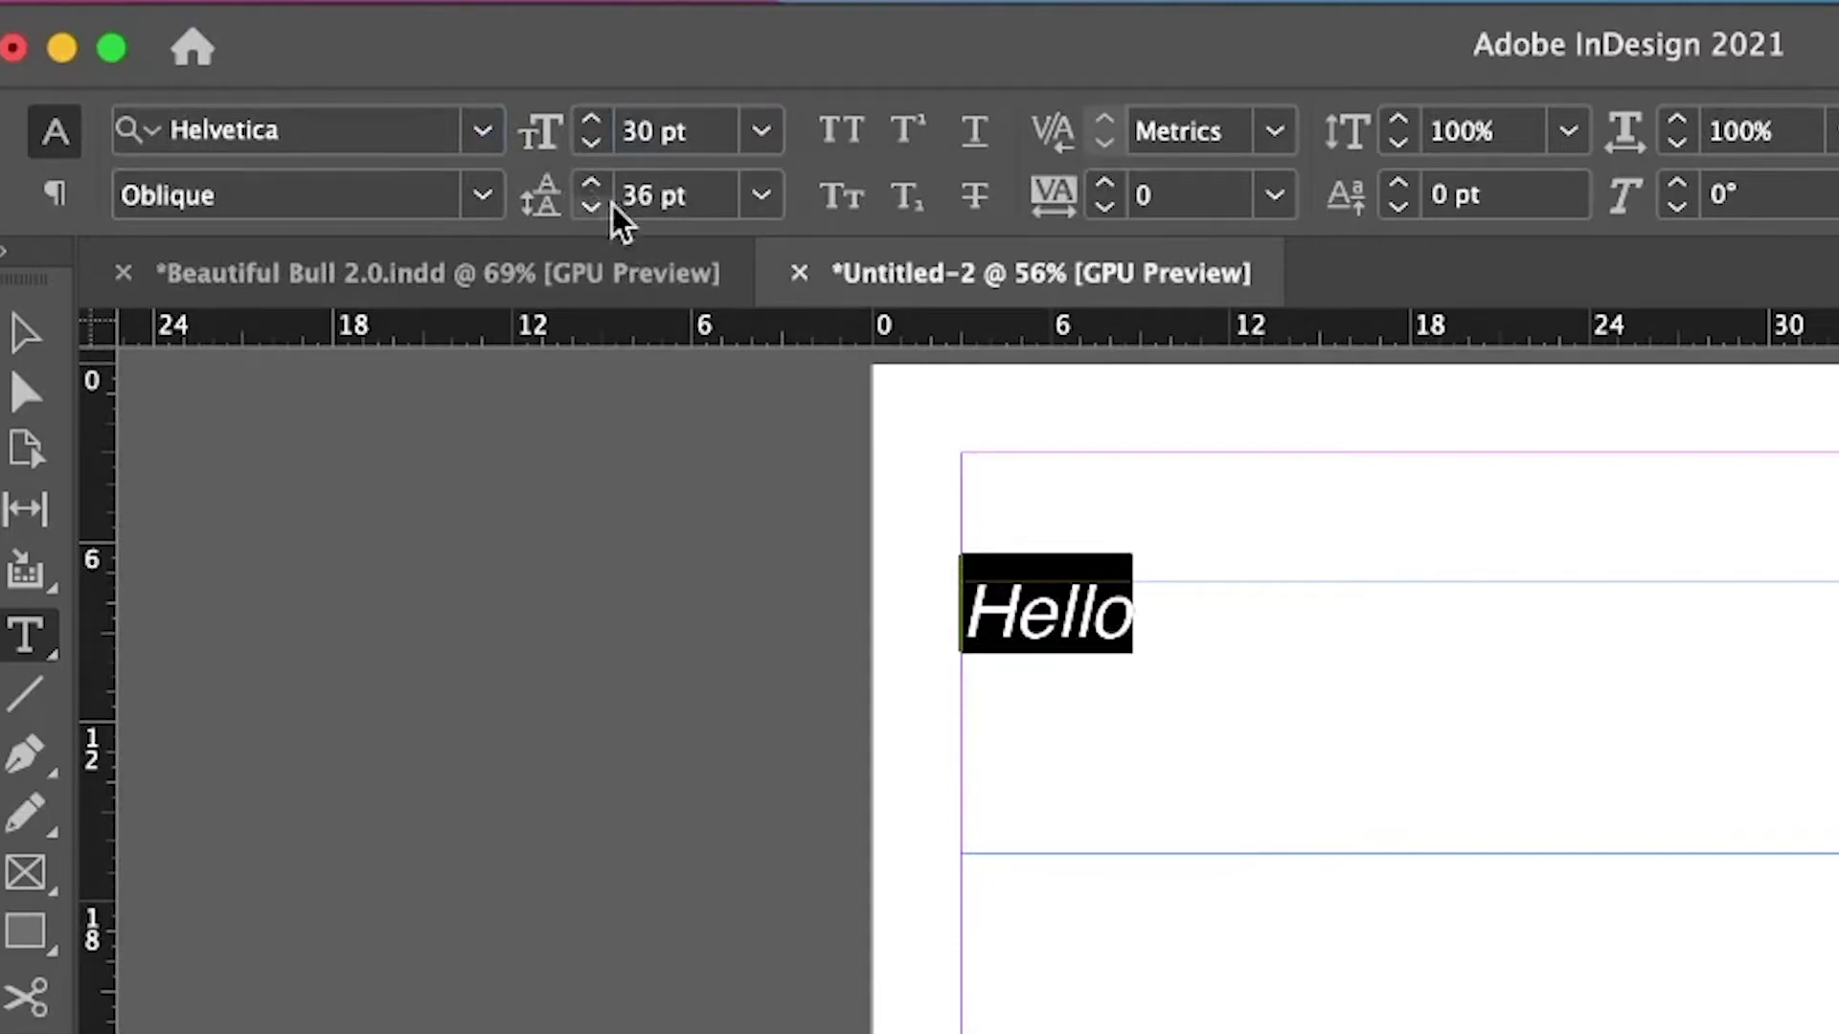
Add a second line 'sfvwfv' under Hello and raise both lines' leading to 56 pt.
left_click(1229, 607)
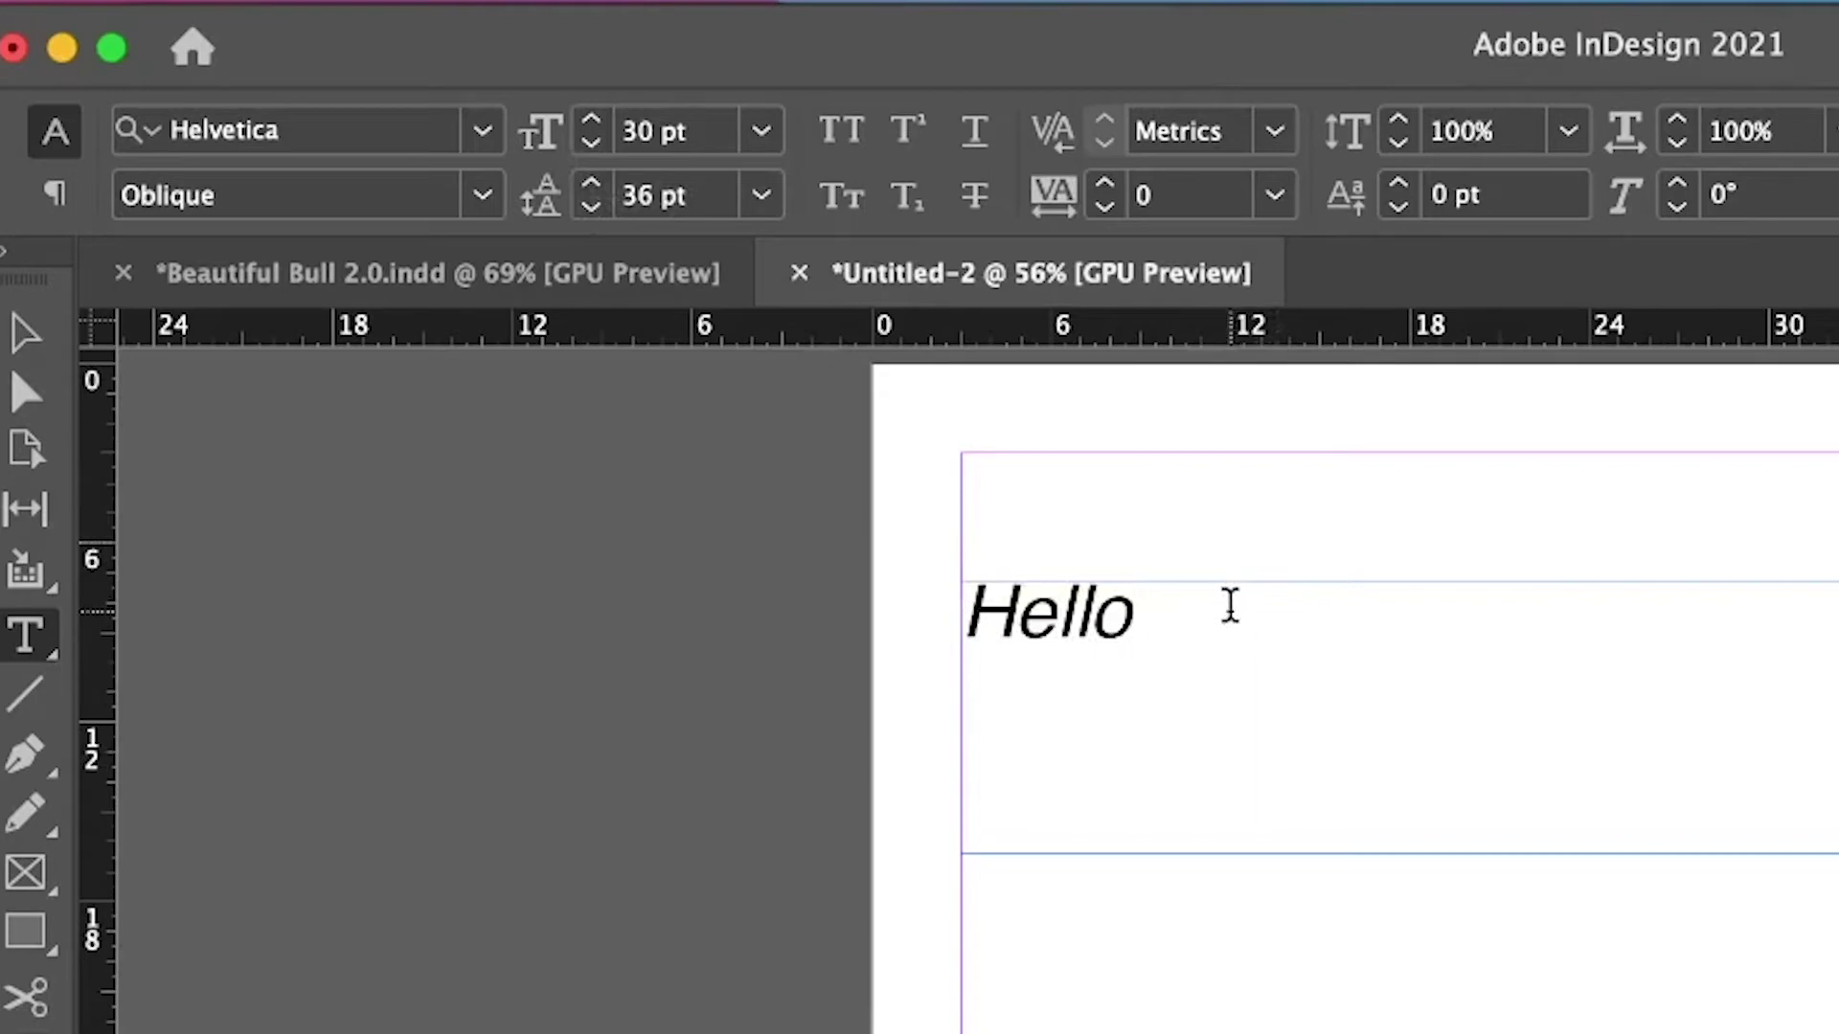
key("Return")
type("sfvwfv")
left_click_drag(1209, 707, 977, 526)
left_click_drag(594, 184, 594, 193)
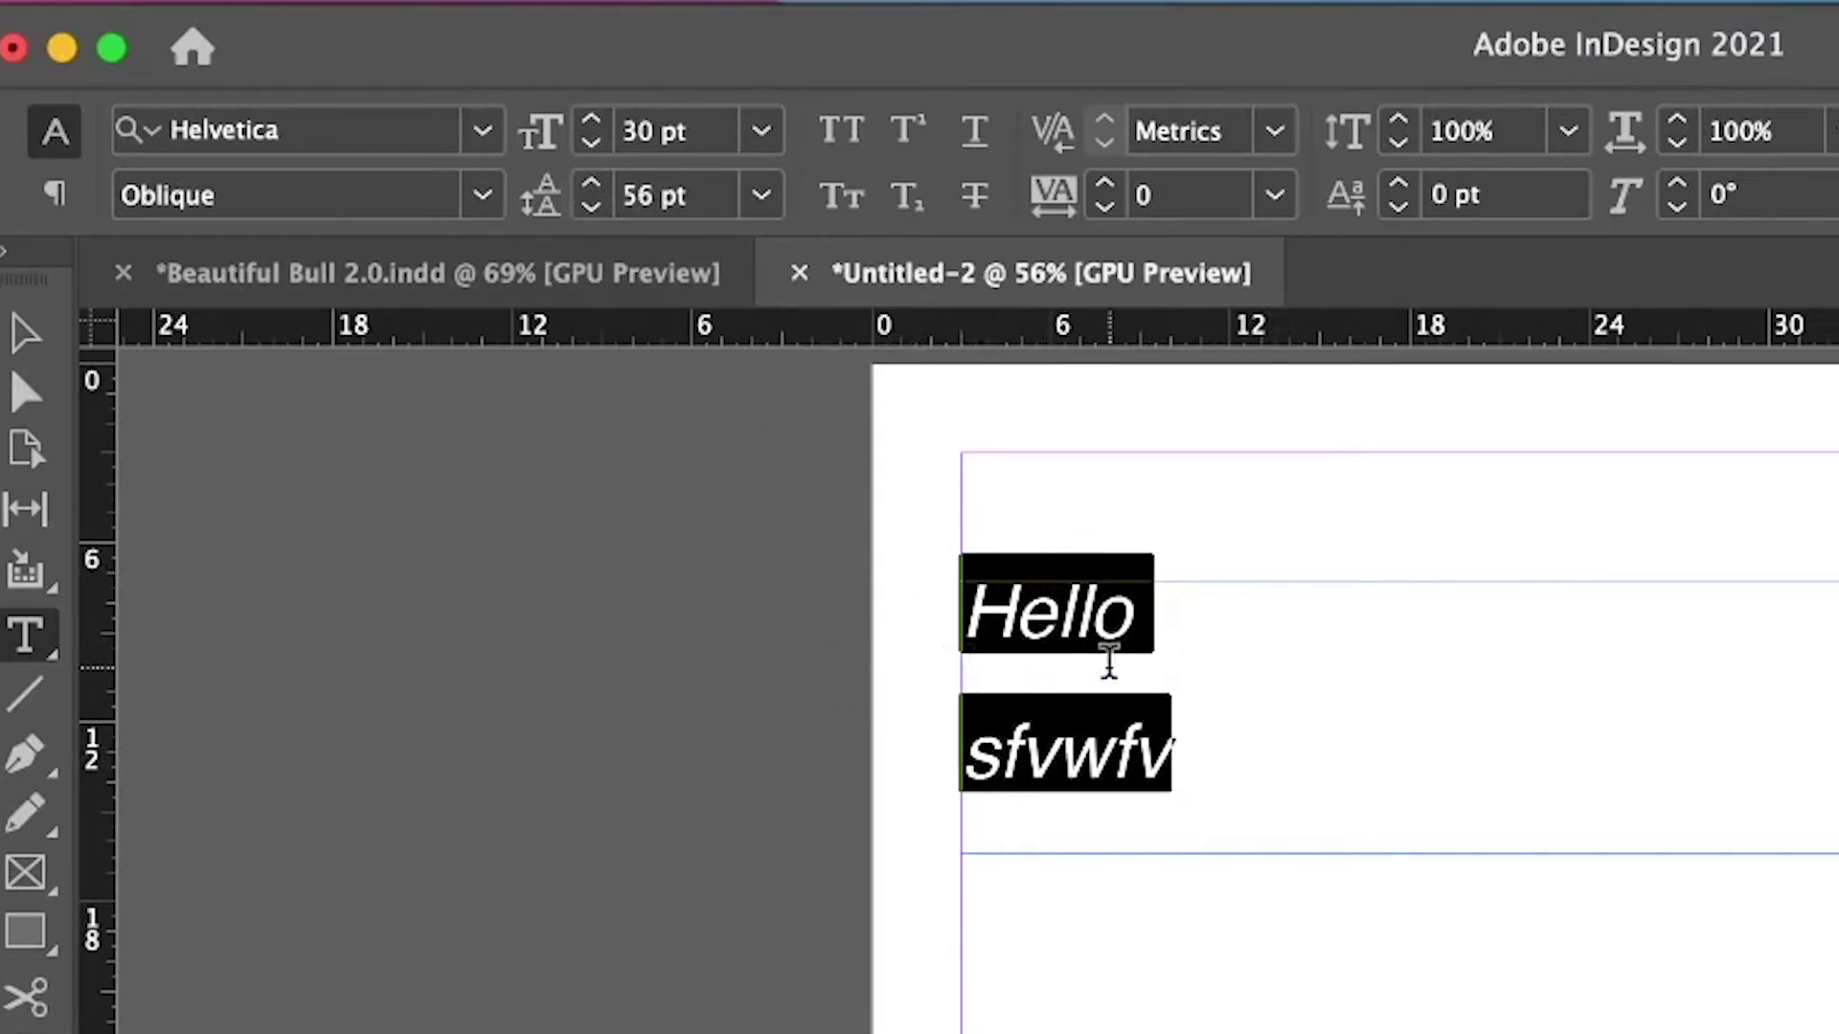
left_click(862, 136)
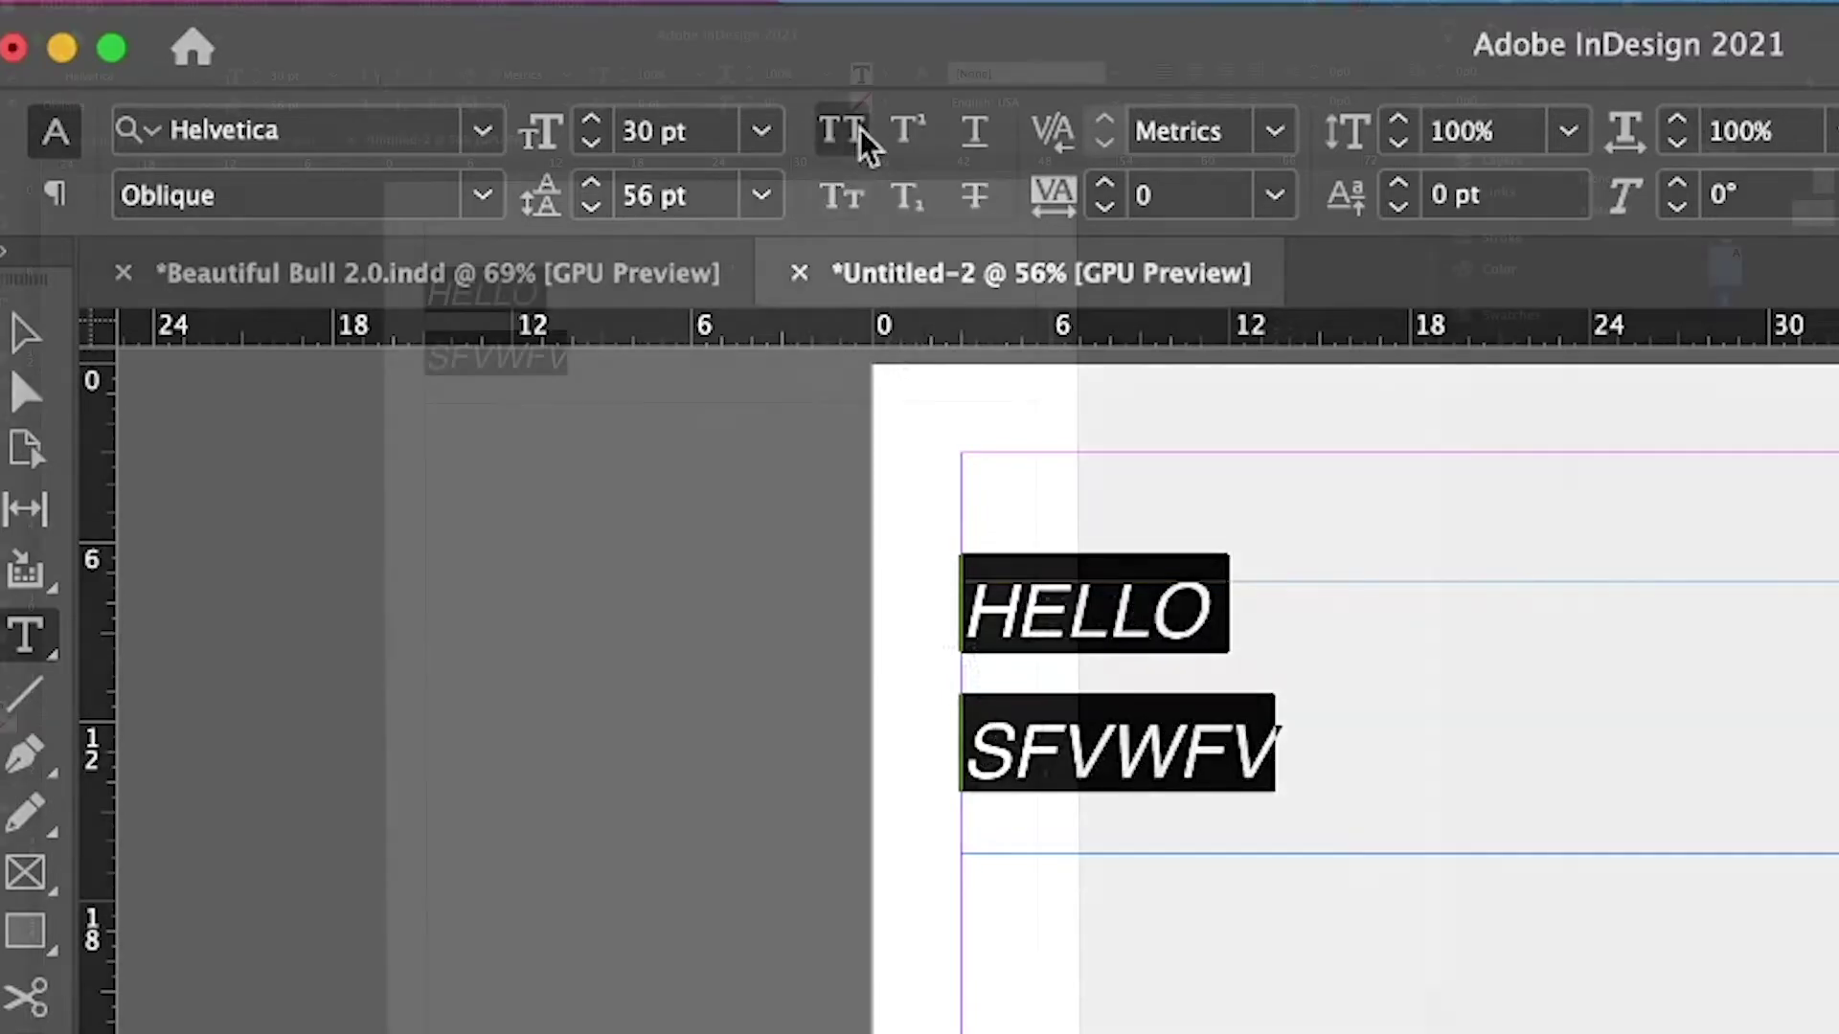
left_click(858, 139)
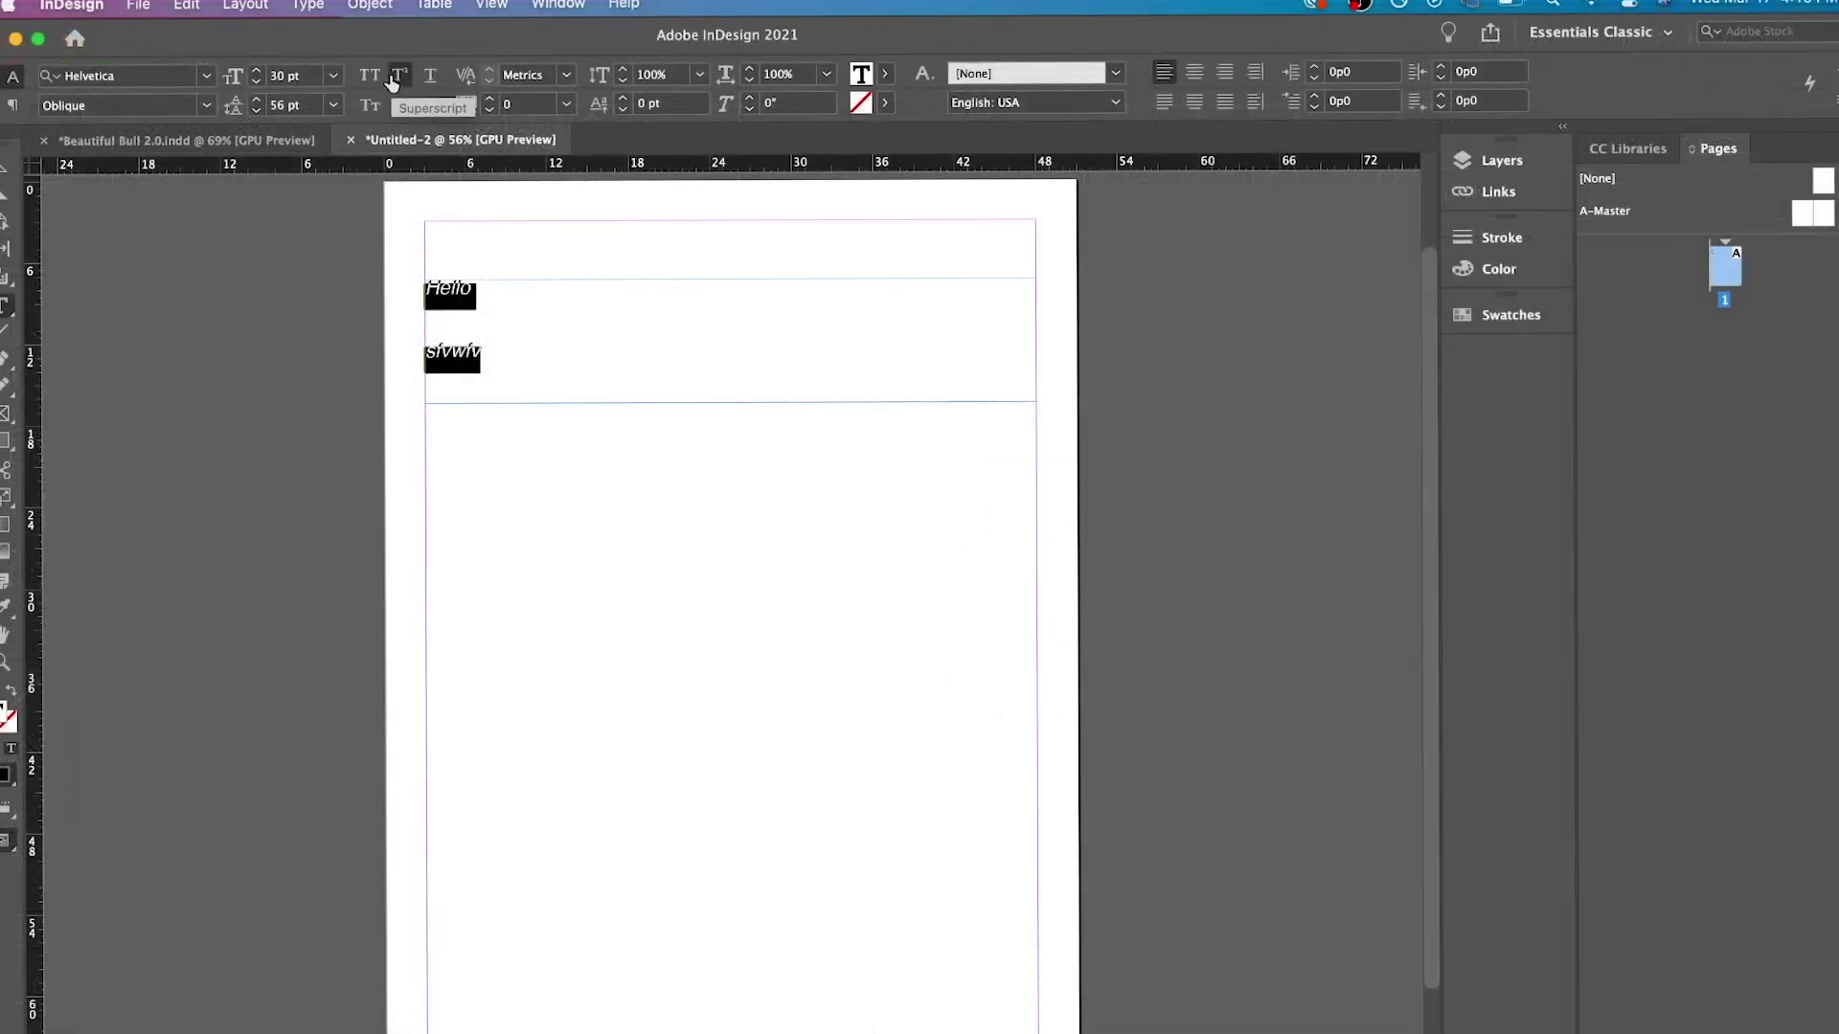
left_click(395, 78)
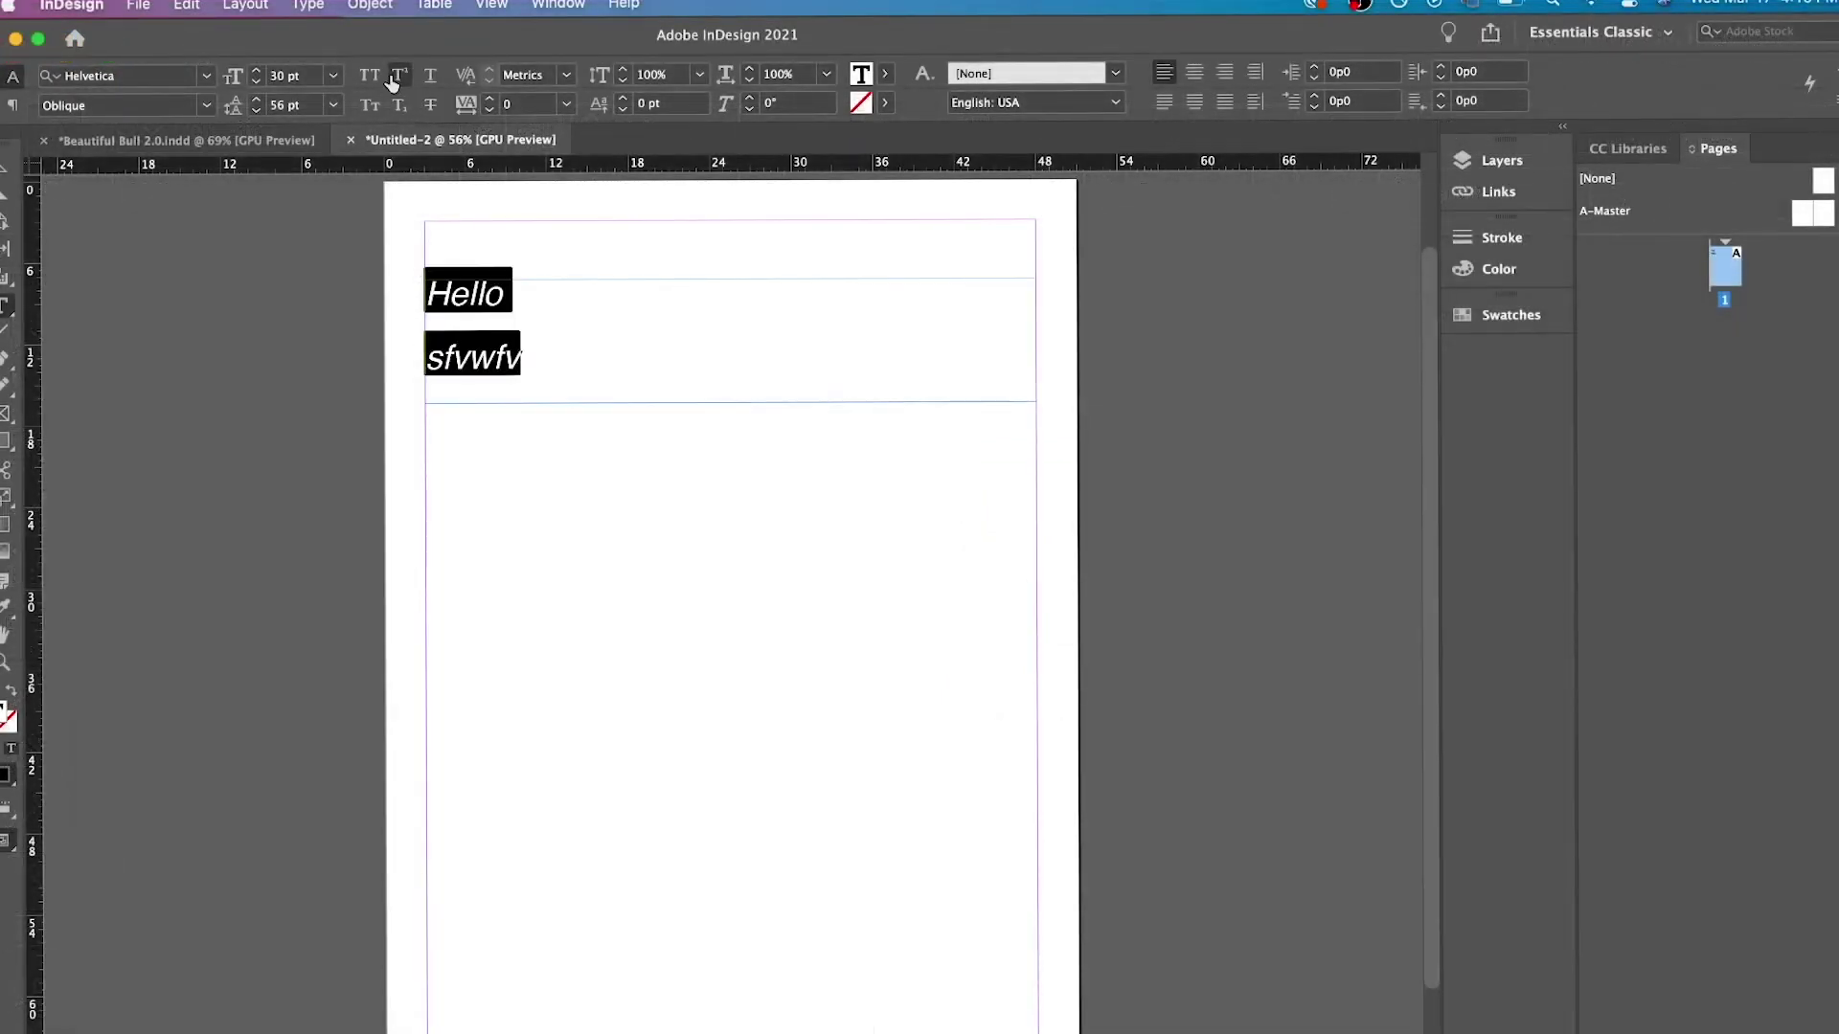
left_click(397, 108)
left_click(397, 107)
left_click(372, 106)
left_click(371, 107)
left_click(426, 79)
left_click(426, 79)
Try kerning values in Hello: 0, then 75 (undone) and 150 between e and l.
left_click(566, 75)
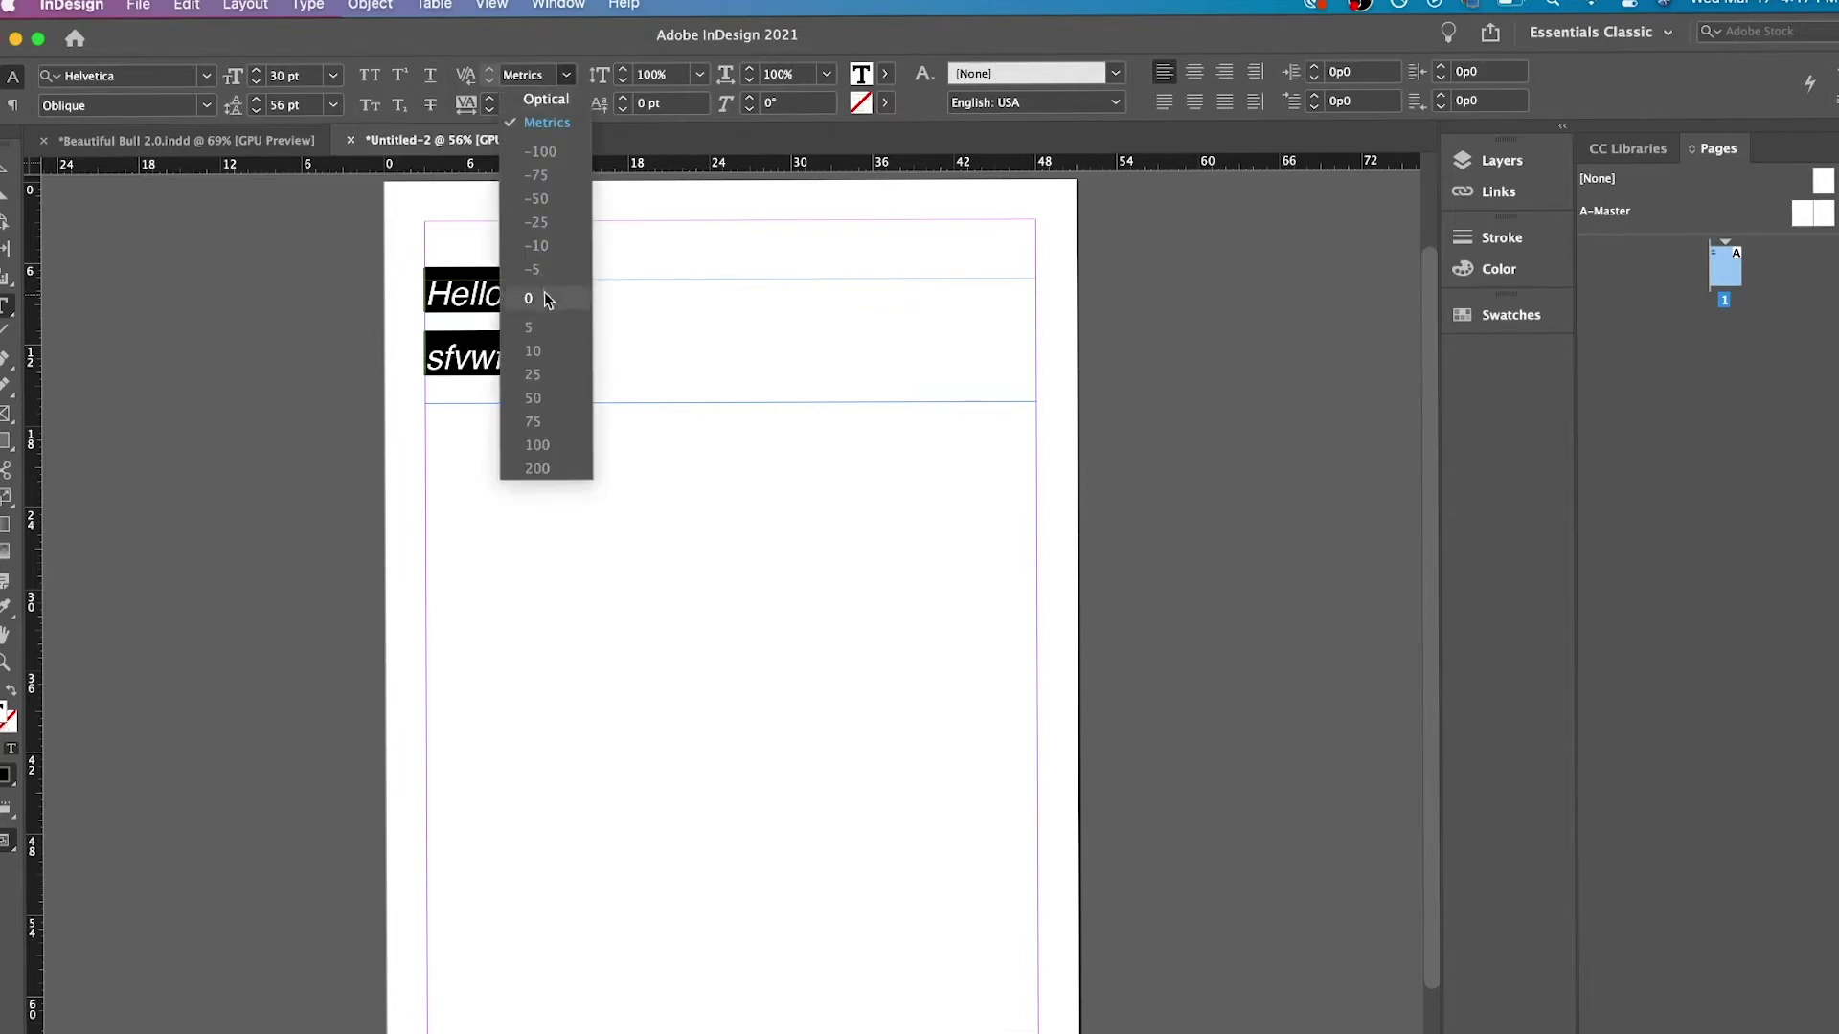
left_click(536, 297)
left_click(521, 316)
left_click_drag(483, 292, 469, 292)
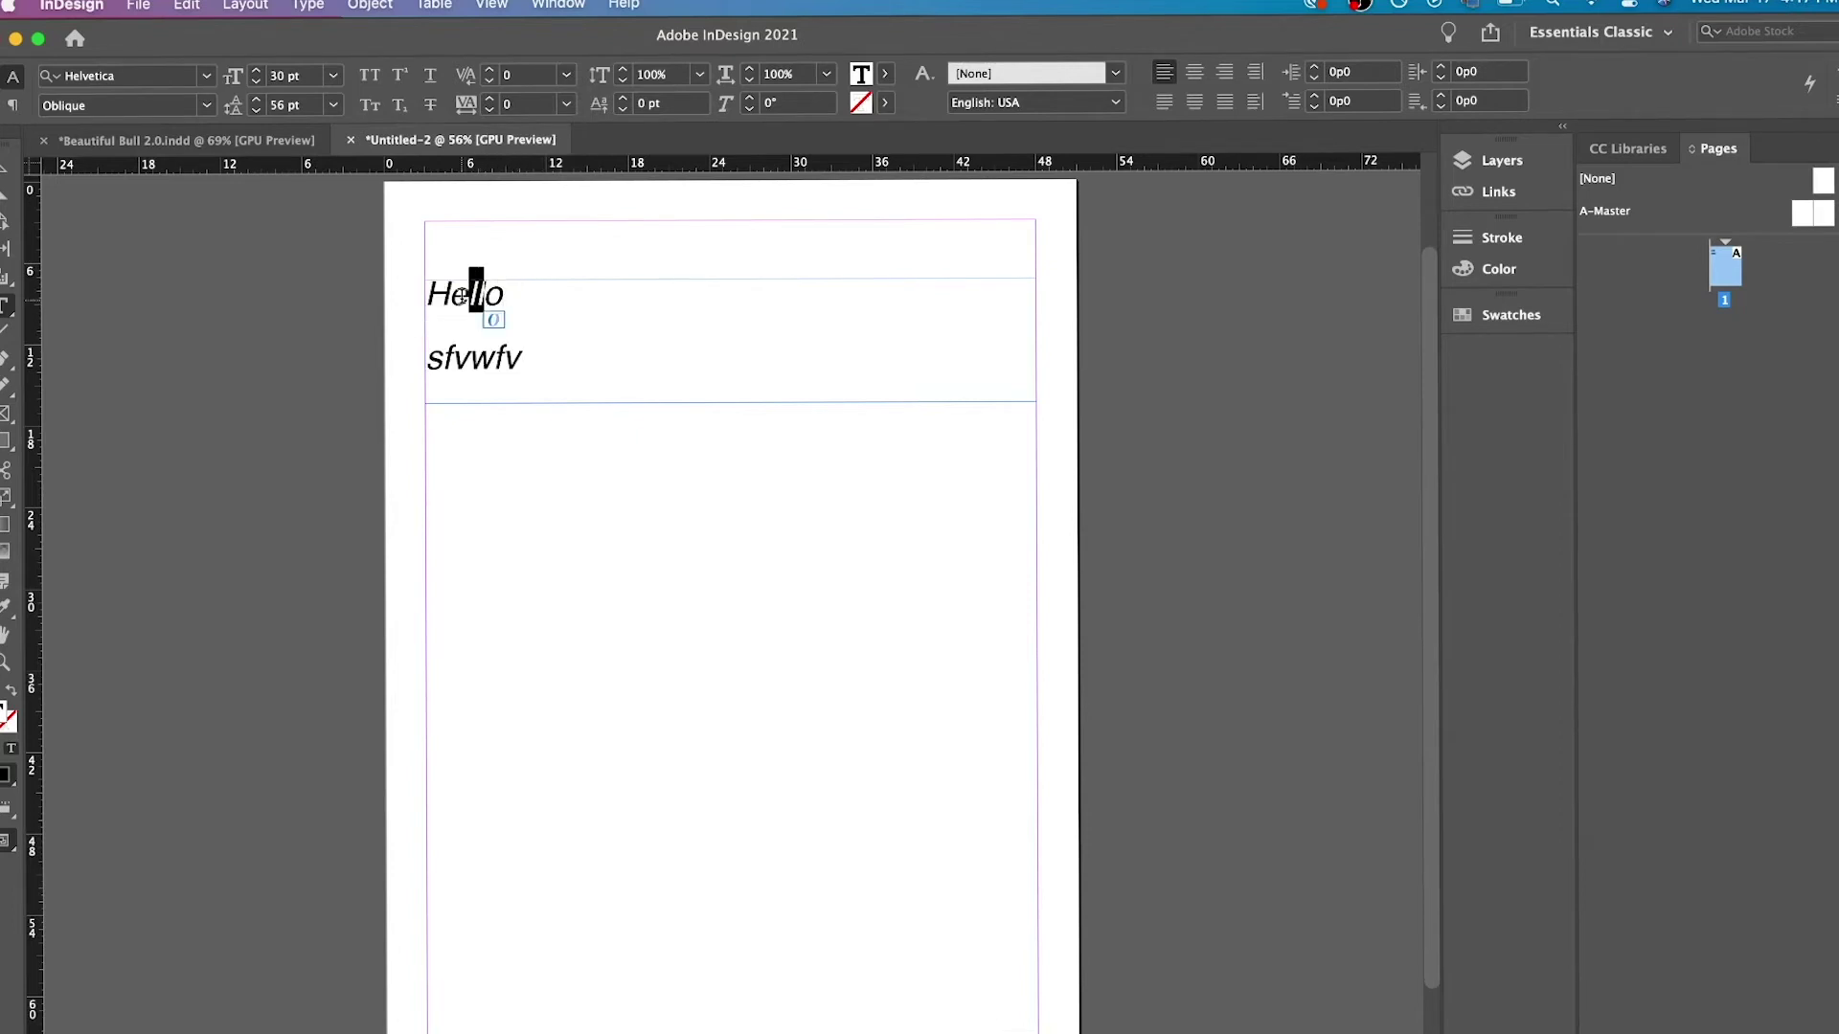
left_click(469, 295)
left_click(560, 106)
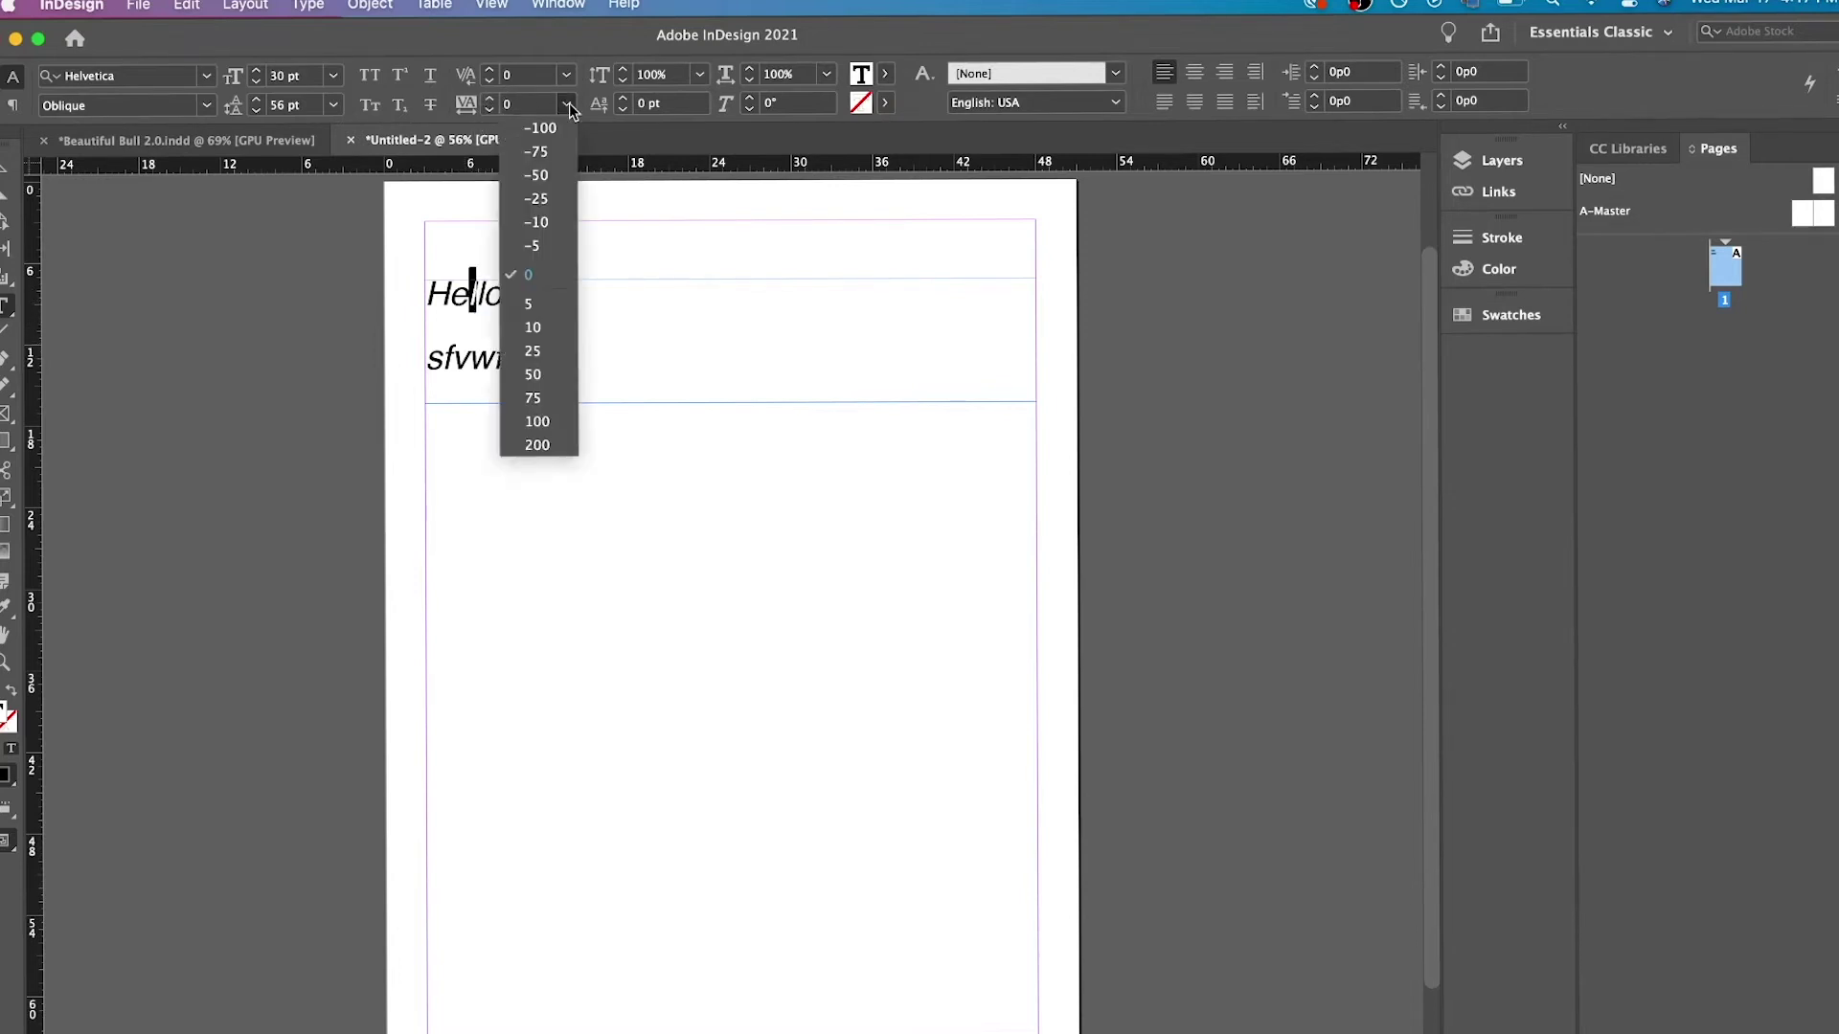
left_click(550, 384)
key("super+z")
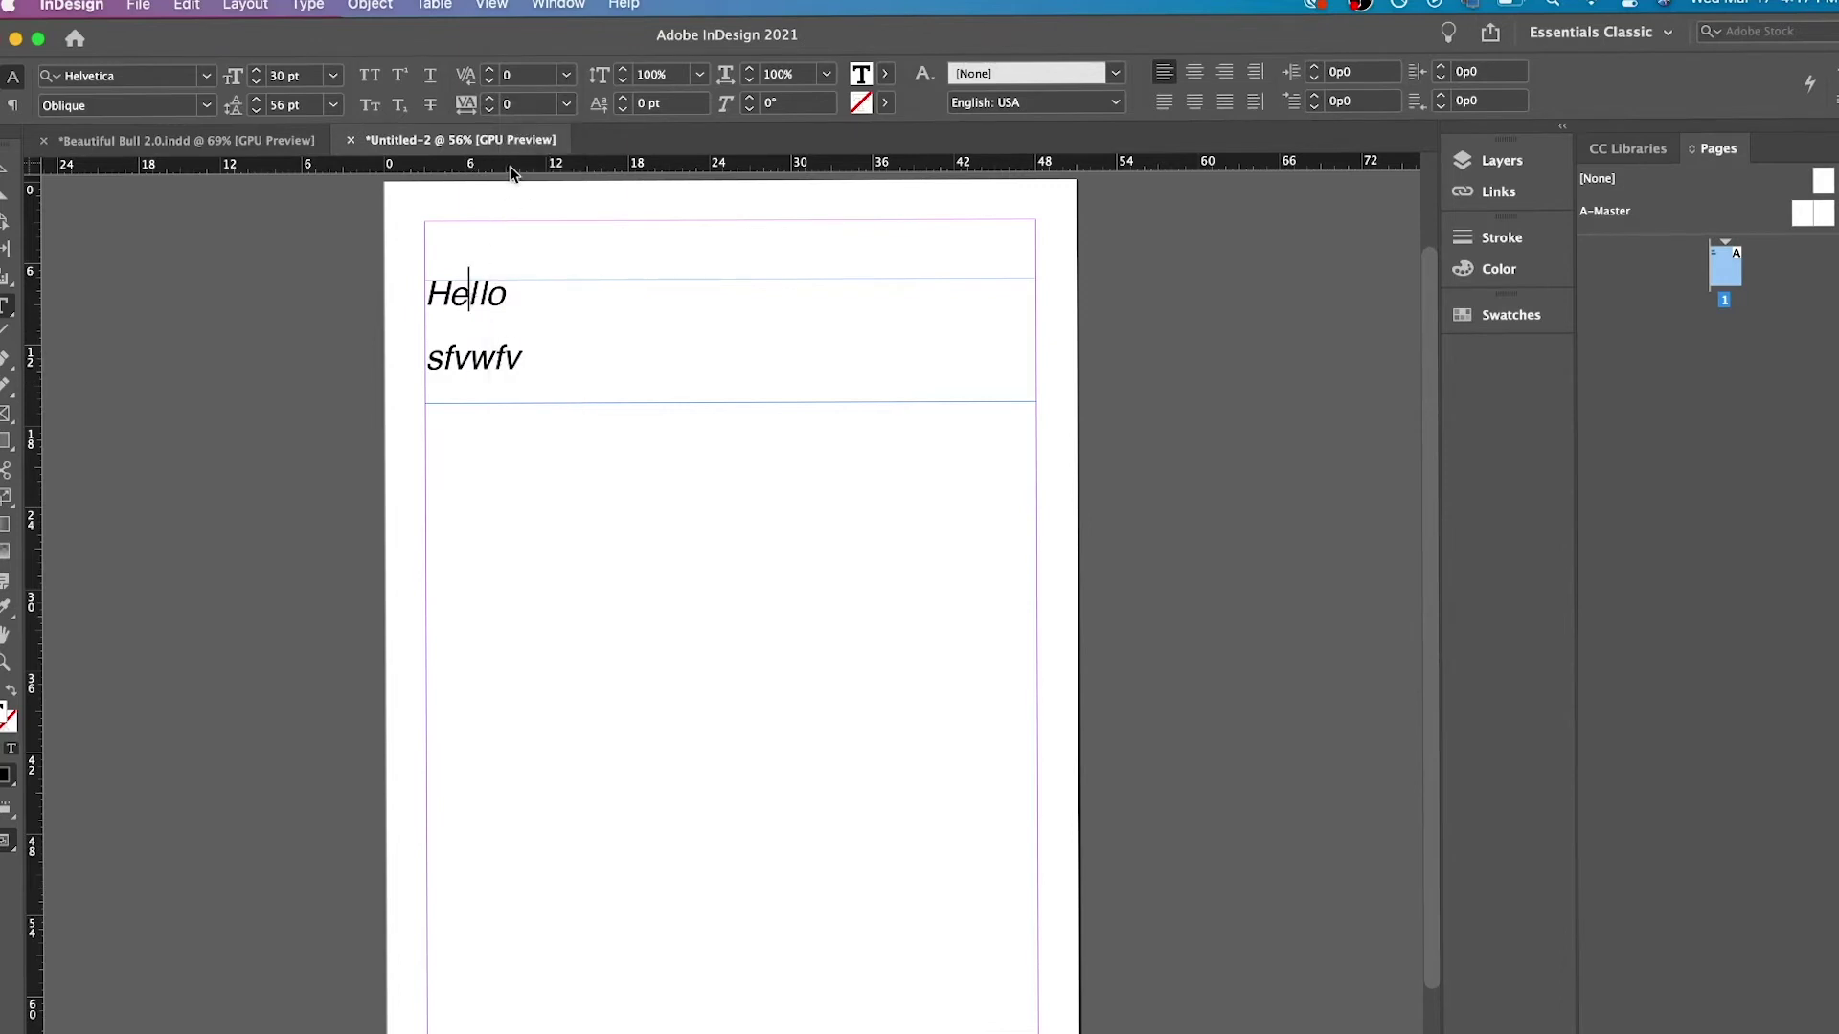
left_click(505, 103)
type("150")
Set the tracking of the word Hello to 200.
double_click(512, 287)
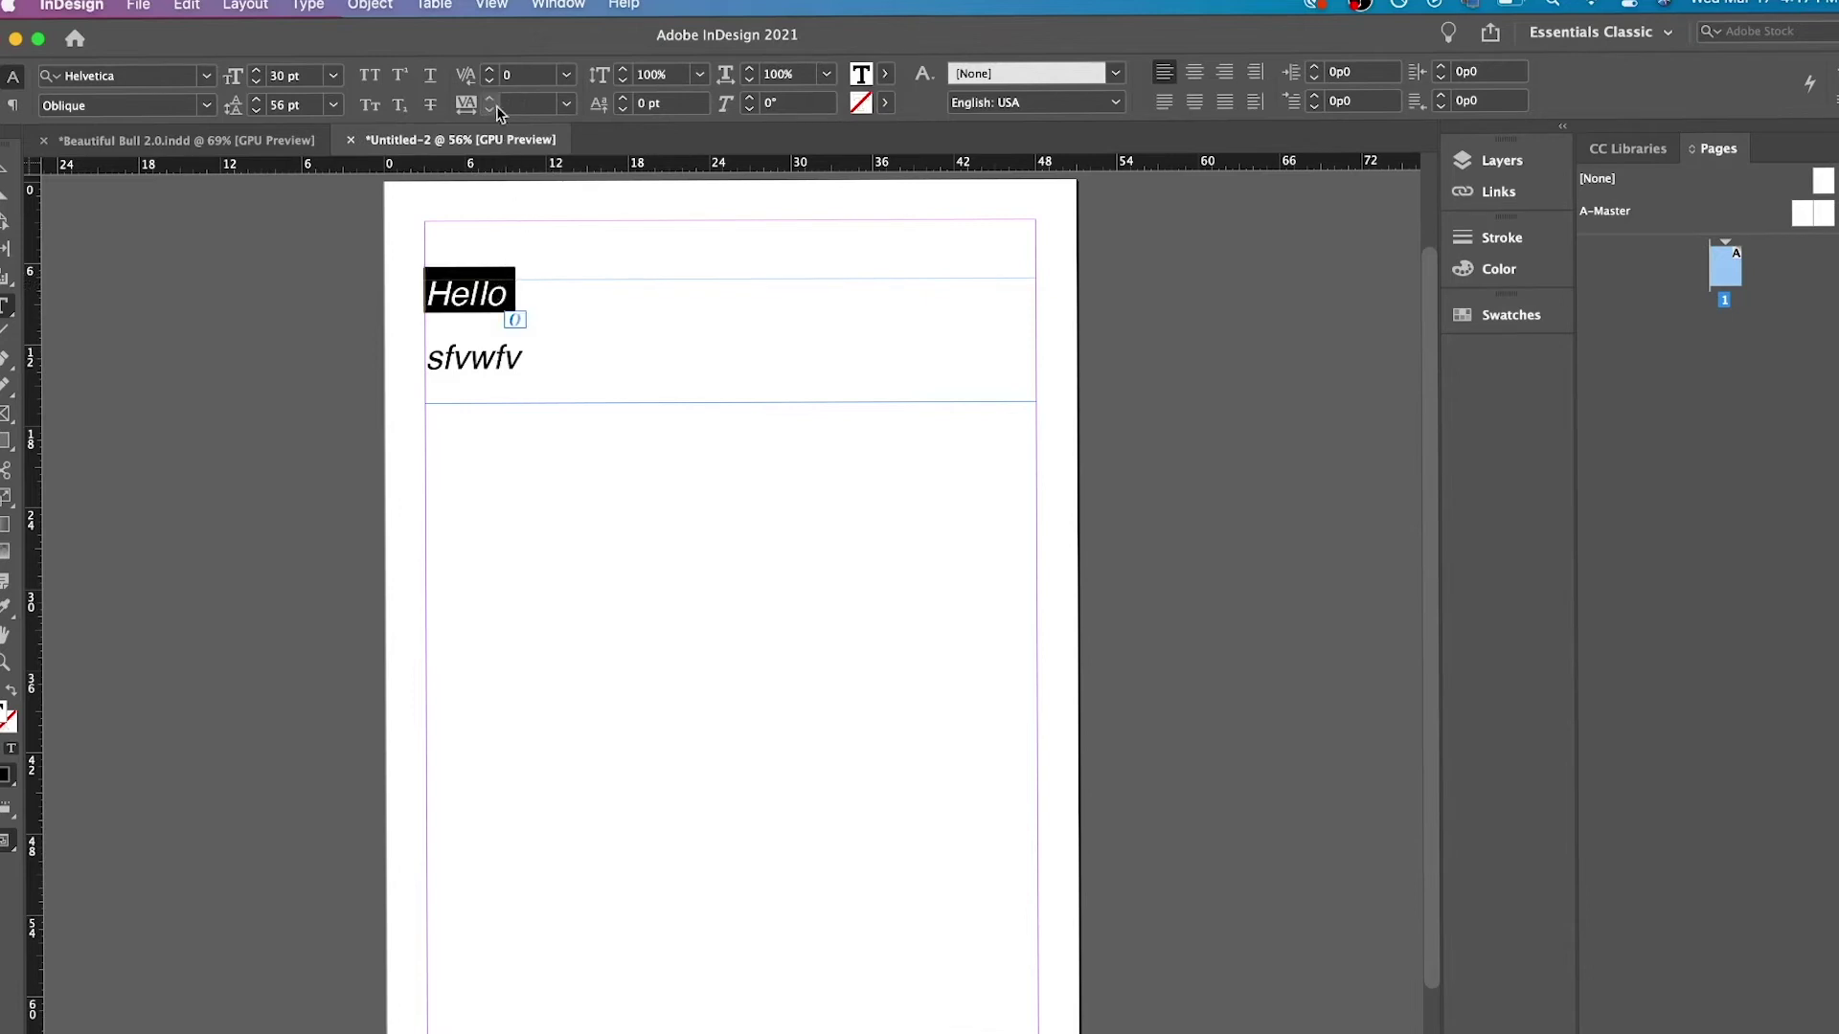
left_click(567, 103)
left_click(537, 445)
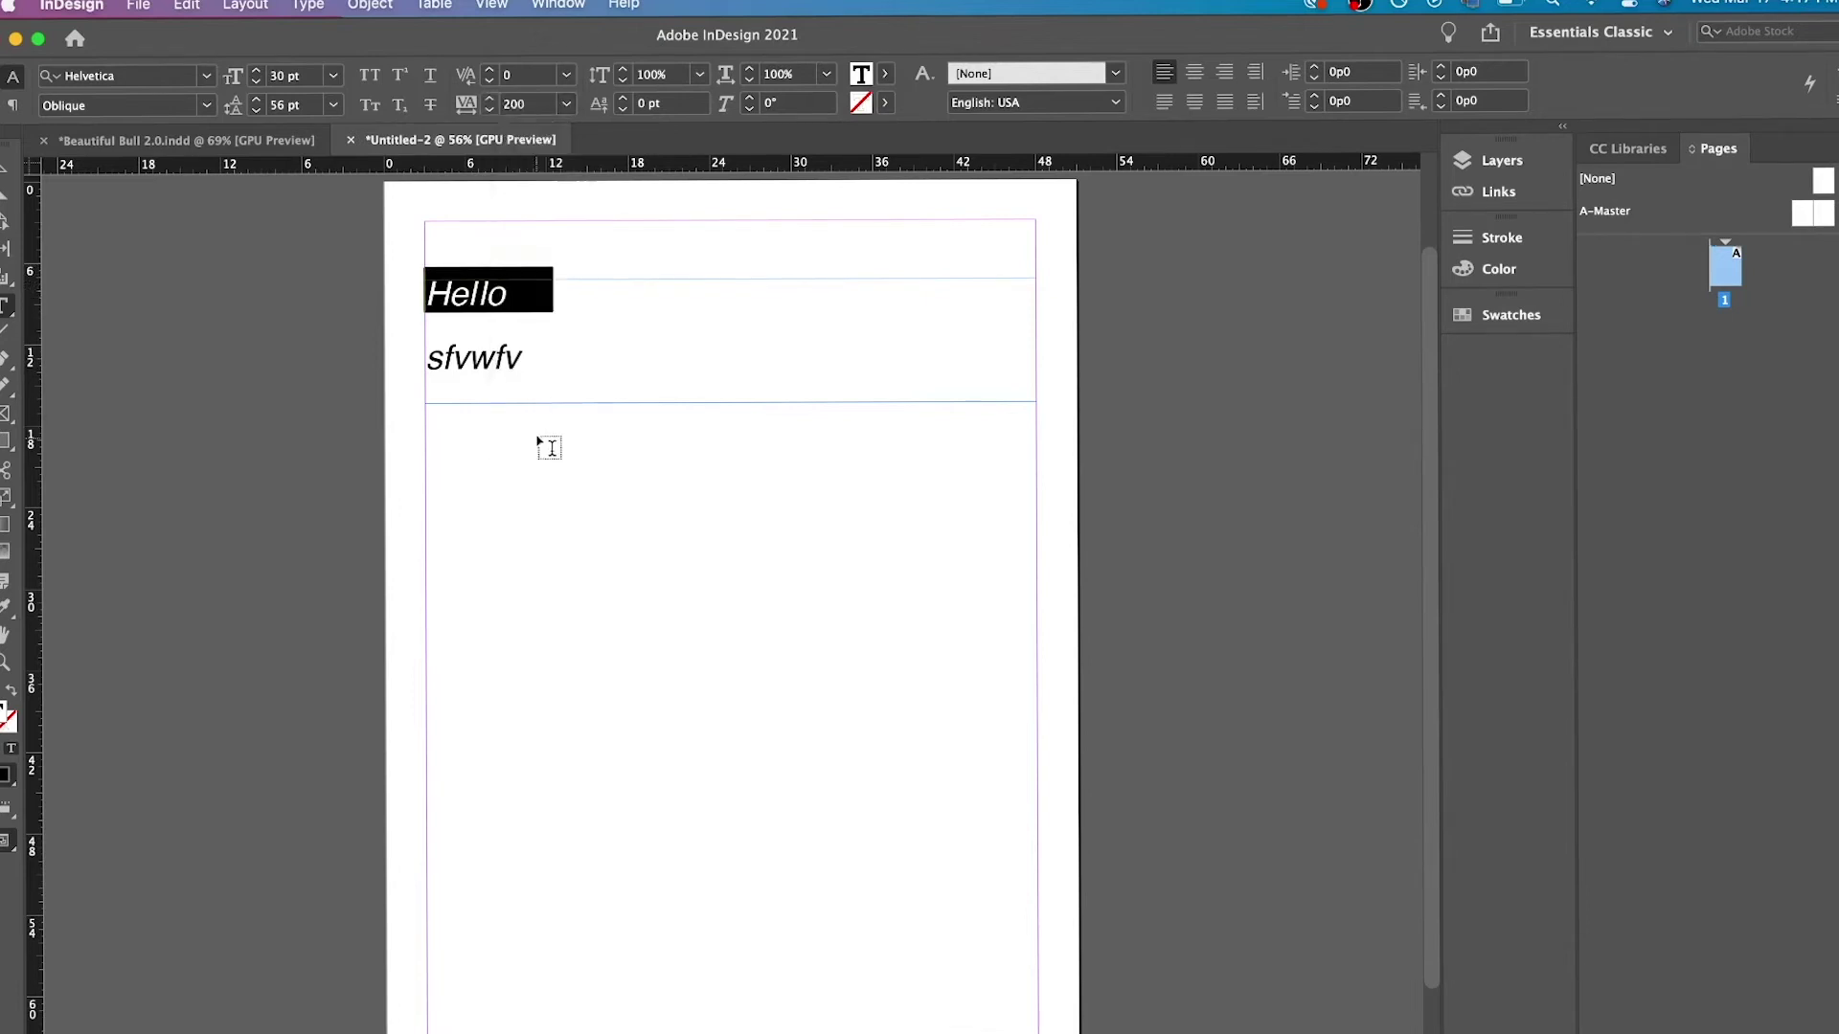
left_click(446, 293)
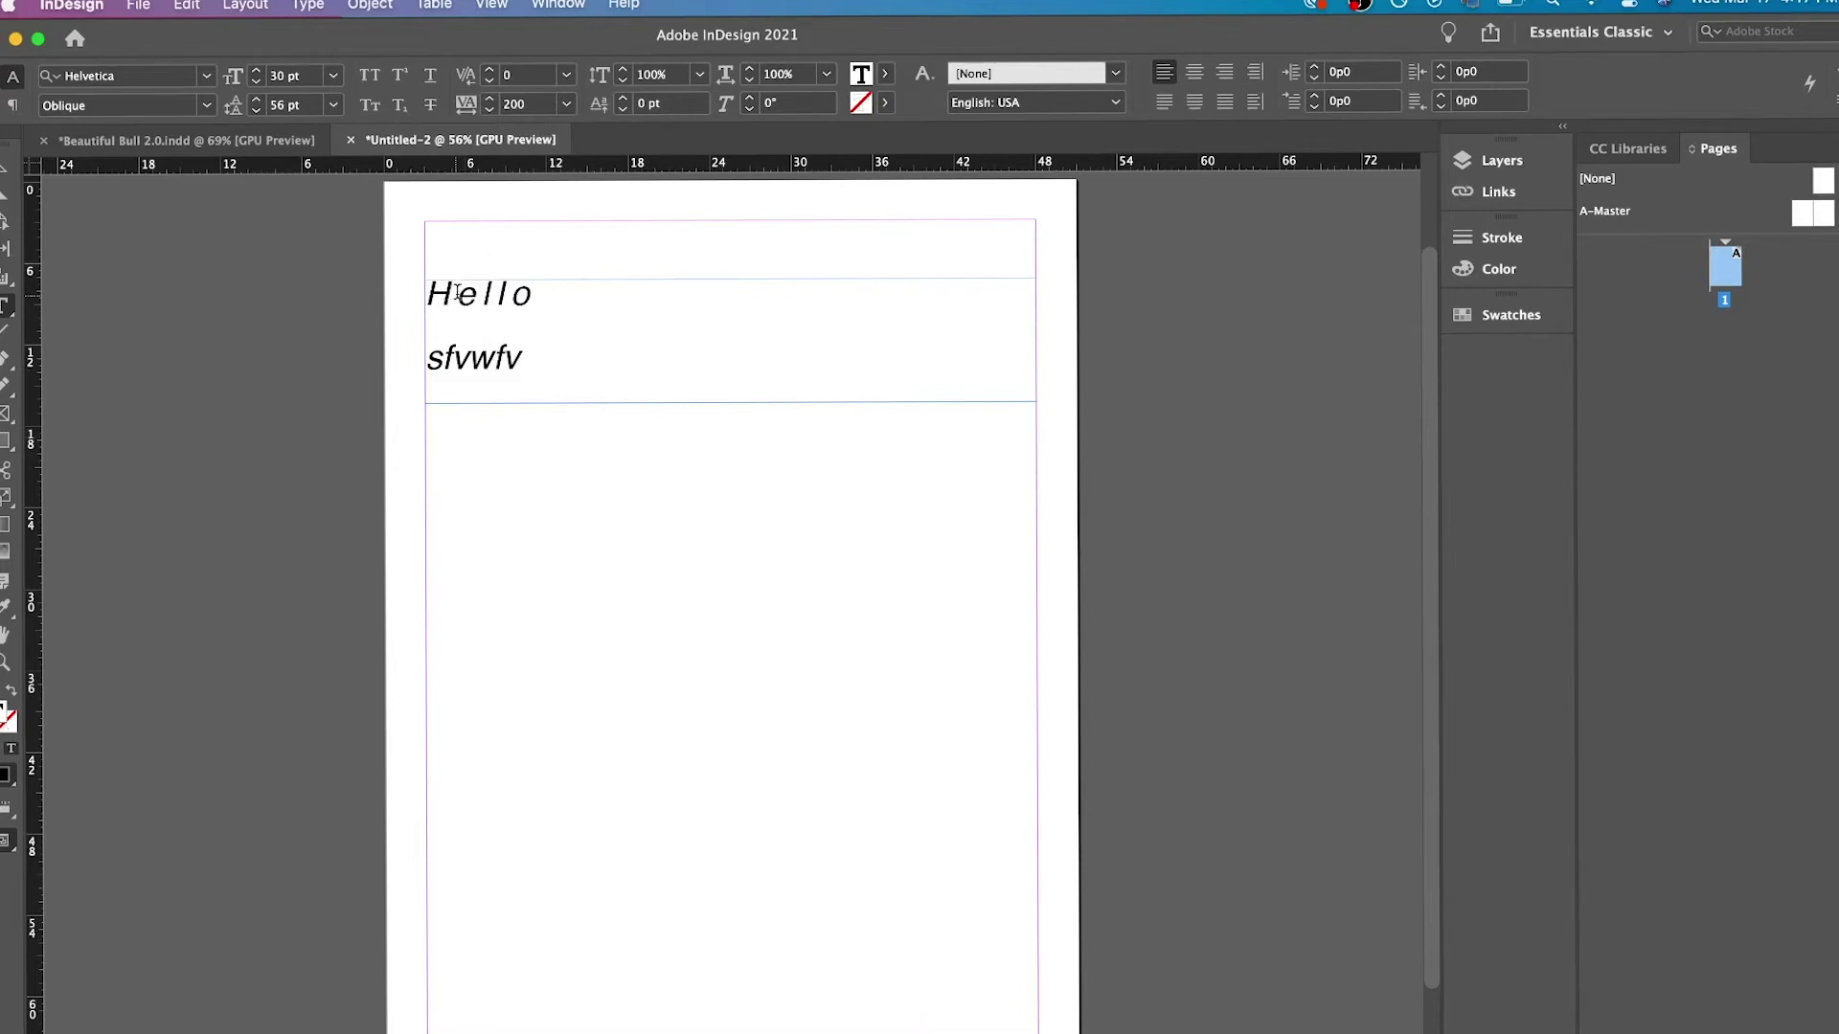
Nudge Hello's vertical scale up slightly, then select the whole text frame.
left_click_drag(459, 293, 485, 295)
left_click(511, 293)
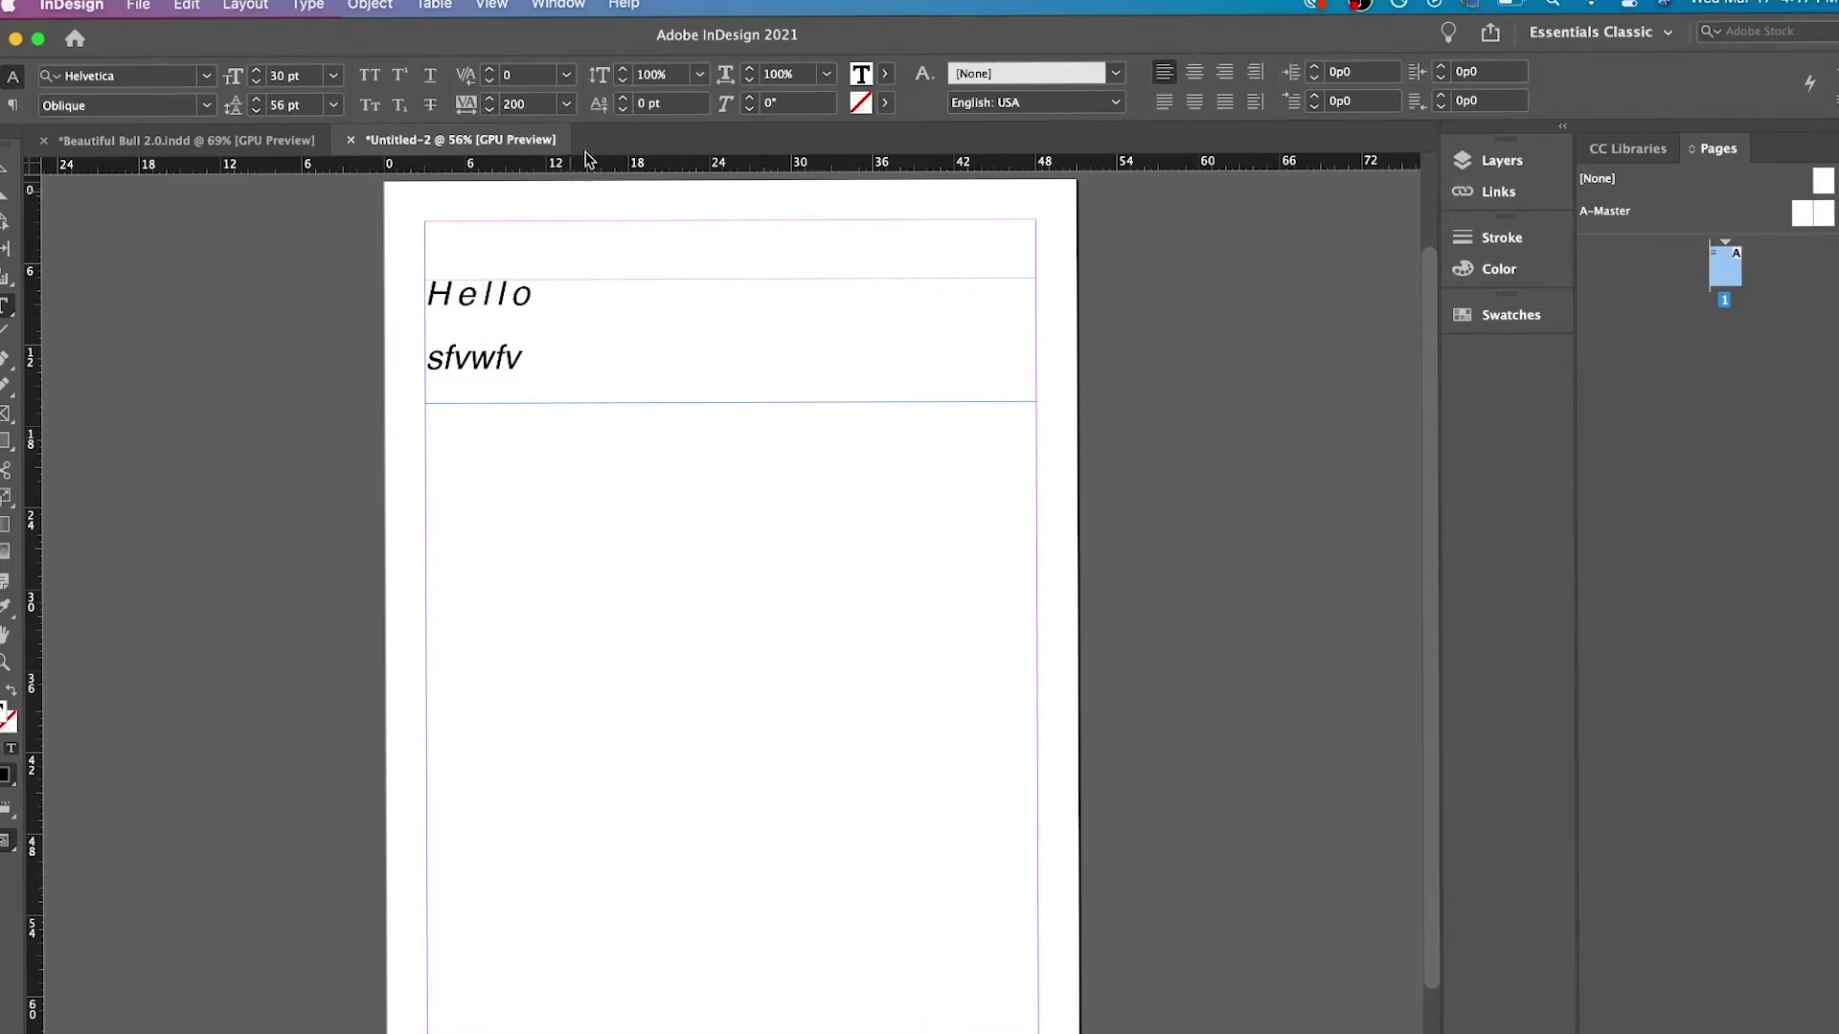
left_click(623, 69)
left_click(623, 69)
triple_click(494, 286)
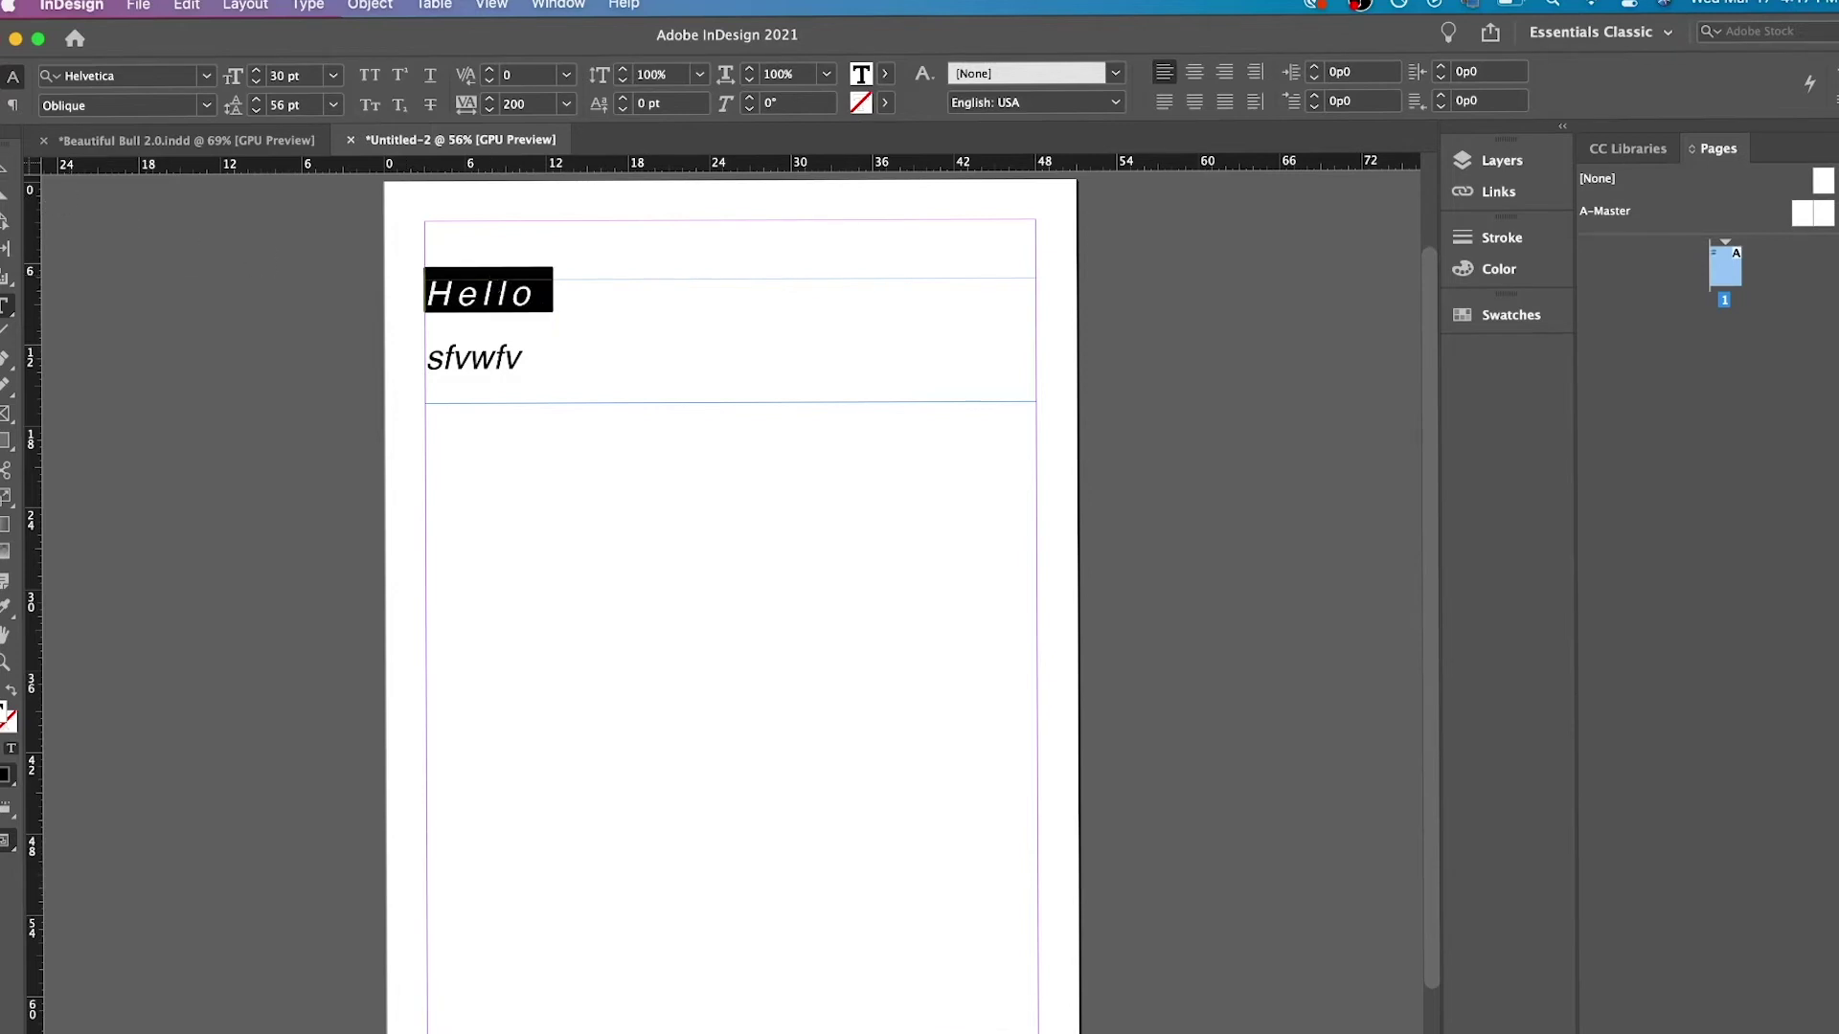
left_click(5, 169)
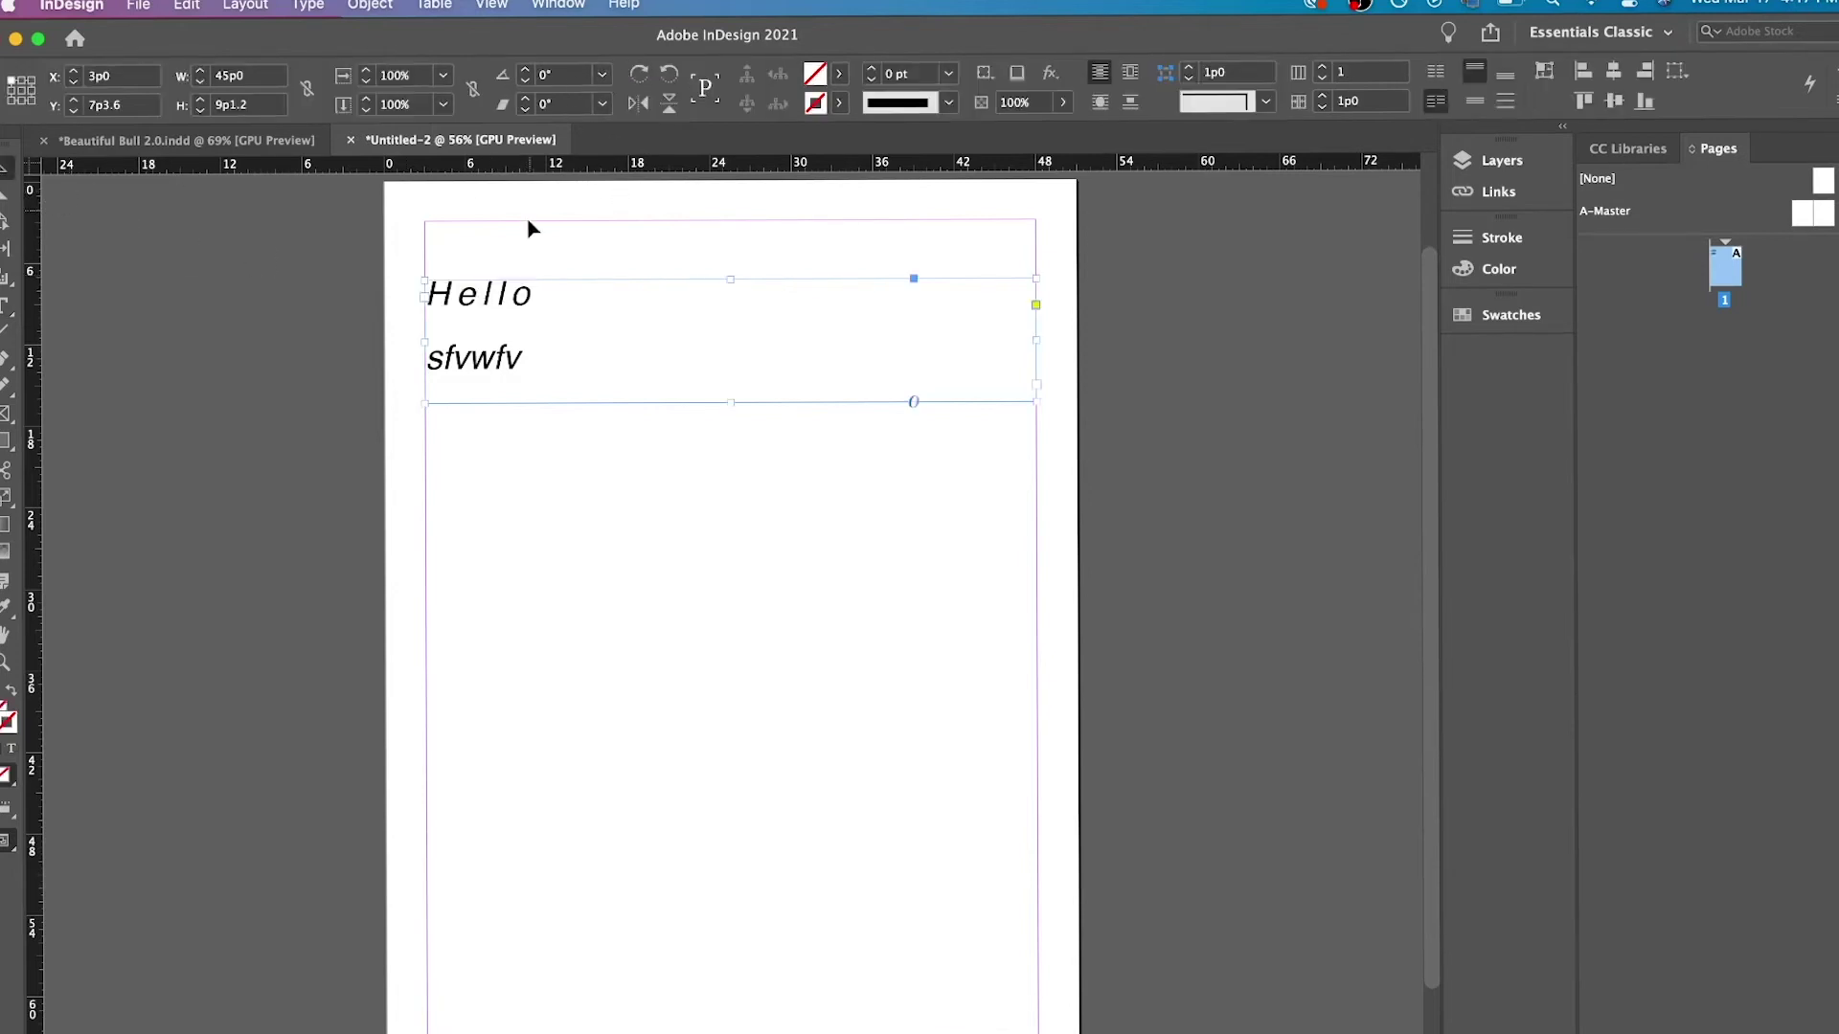
Scale the frame's text to 113% vertically and 116% horizontally.
key("t")
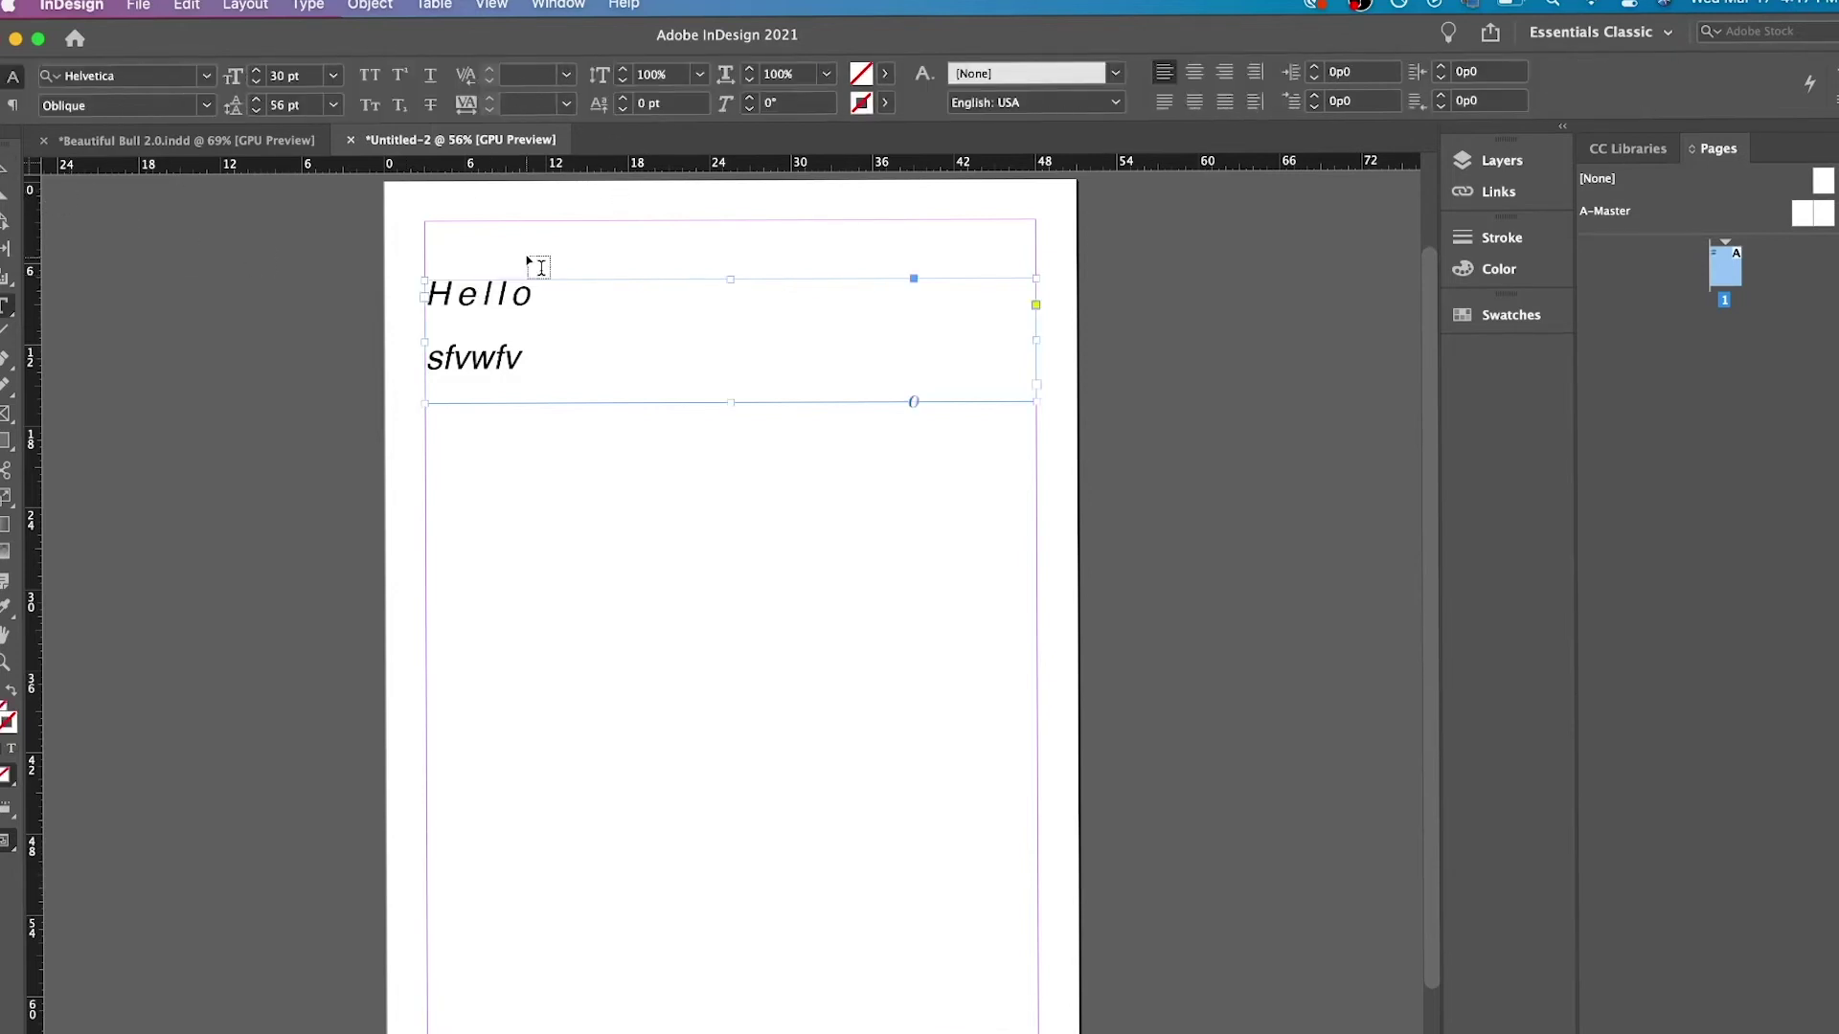
left_click(624, 69)
left_click(624, 69)
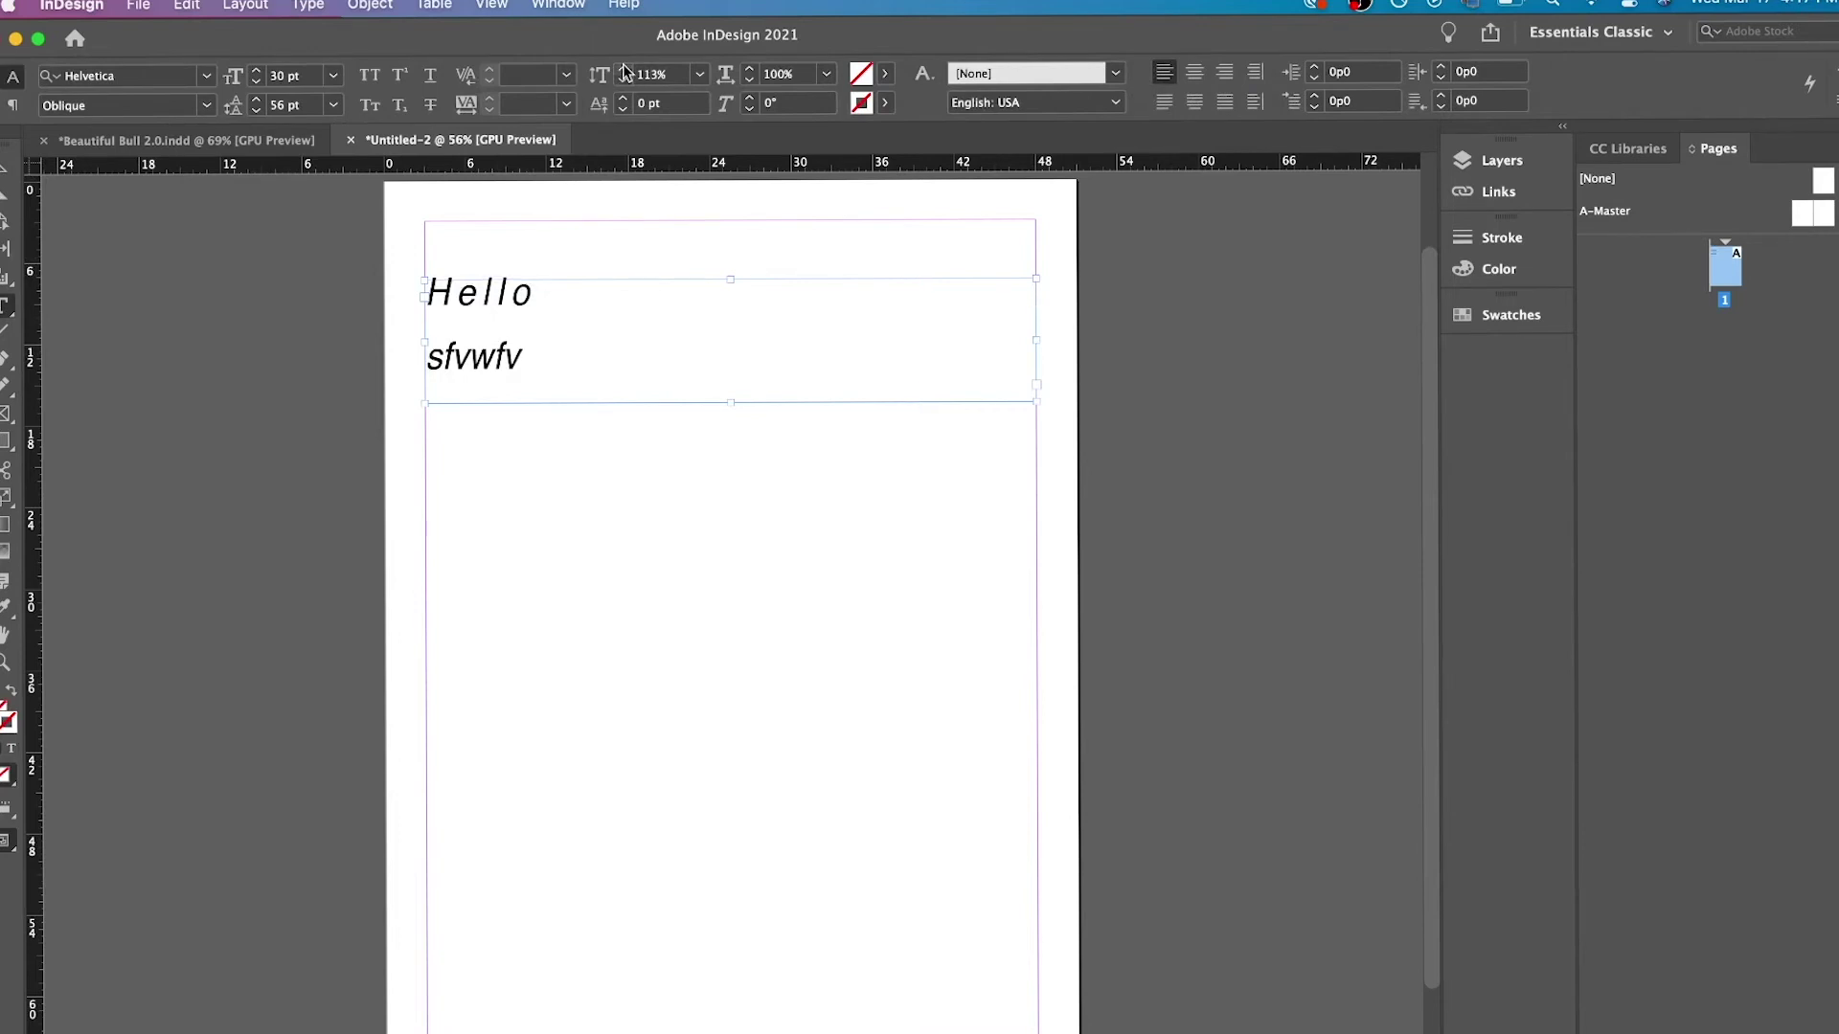
left_click(750, 68)
left_click(750, 68)
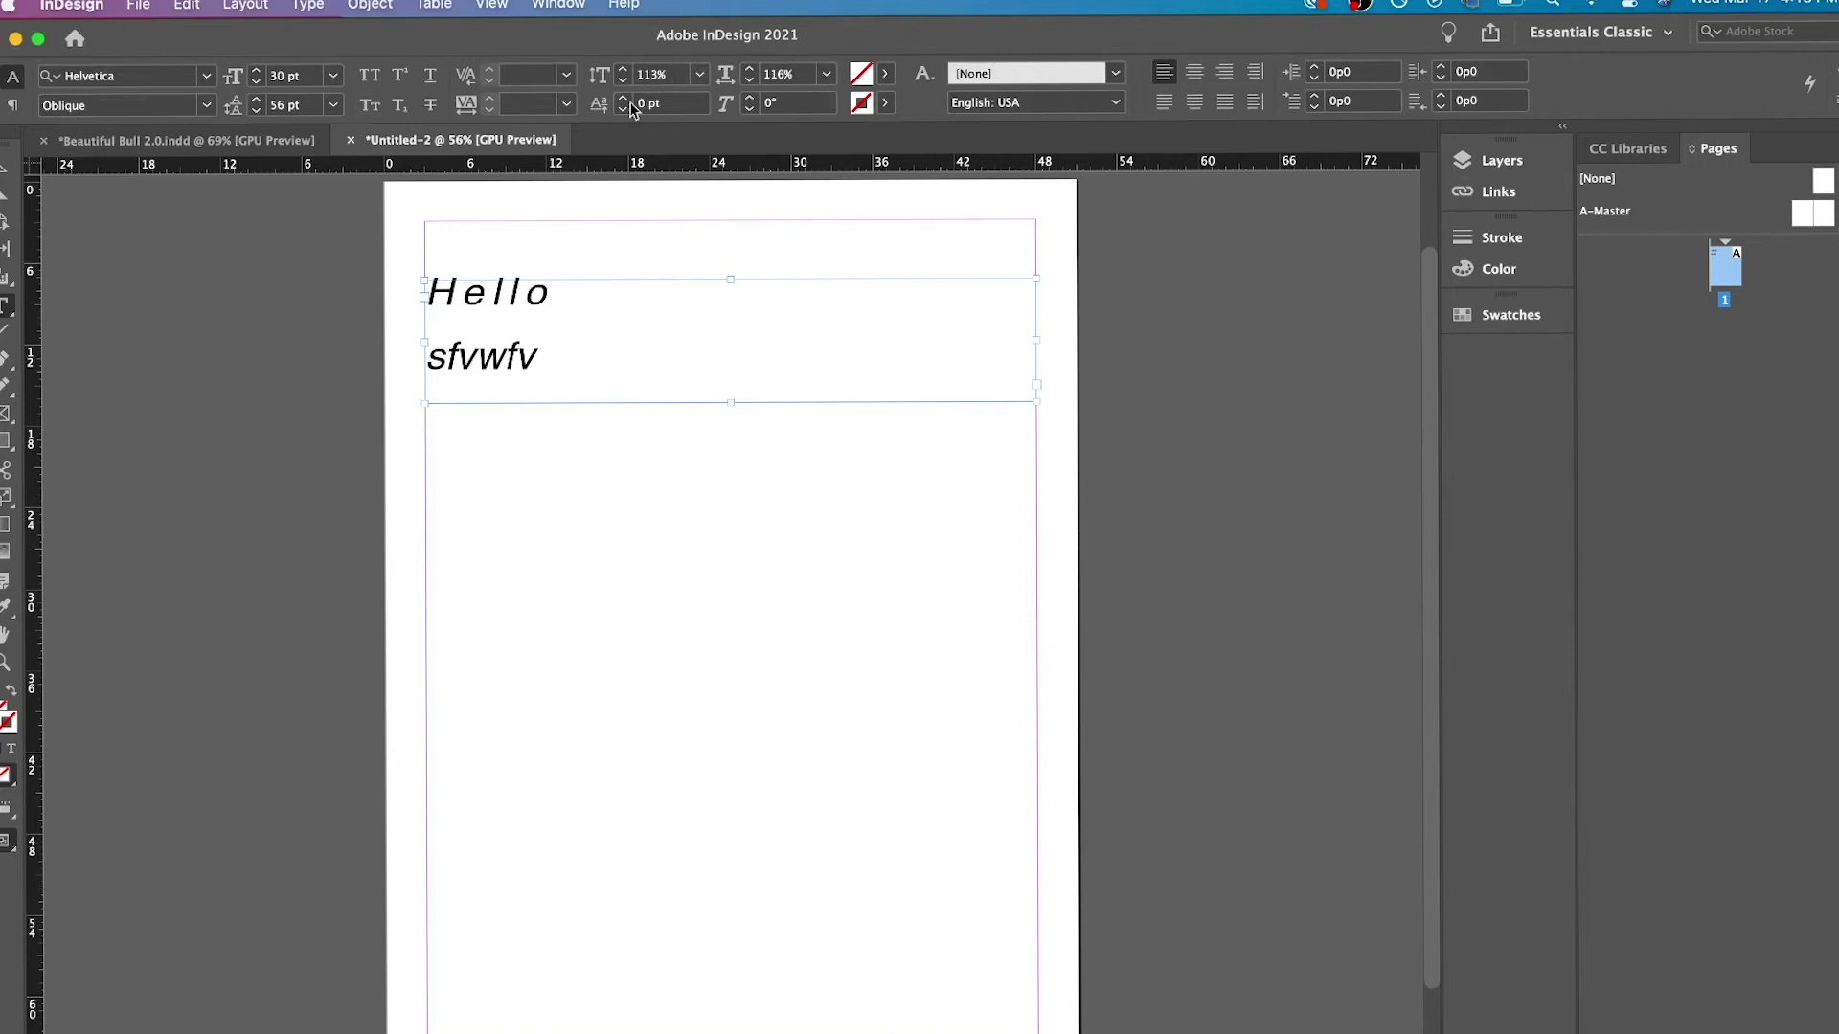
Apply a -2° skew to the text.
left_click(745, 100)
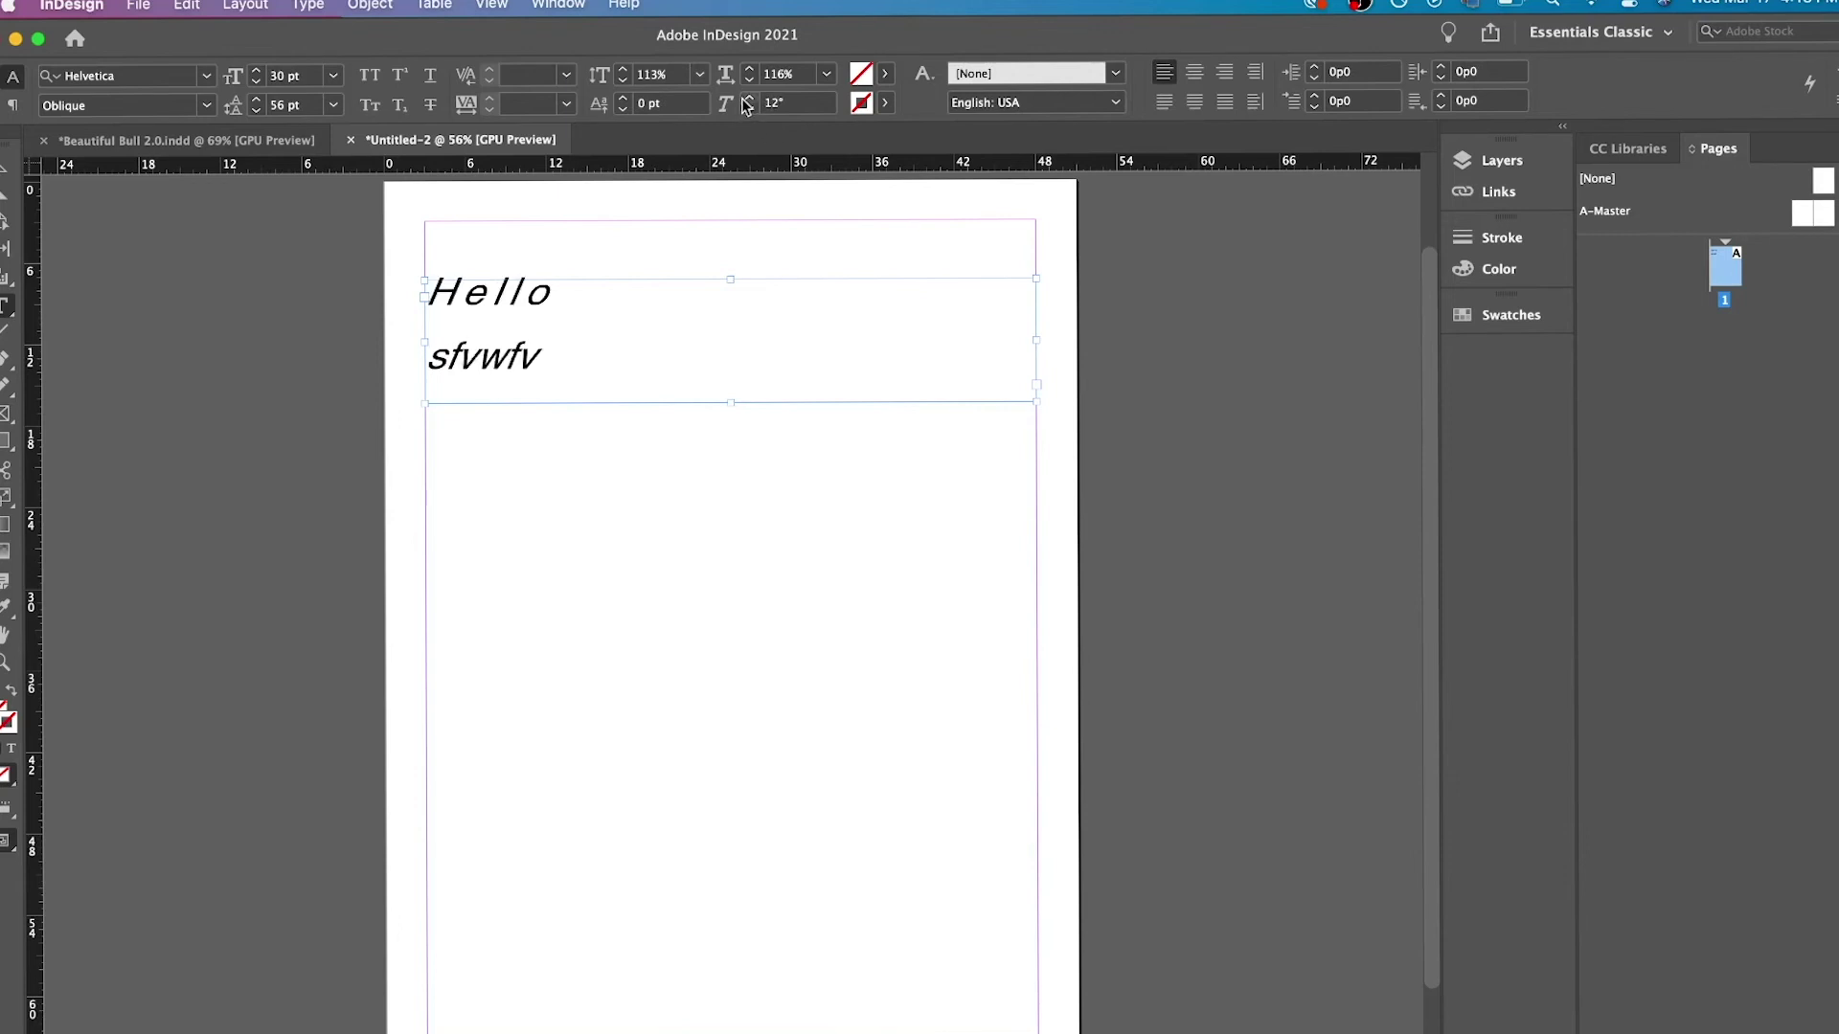
left_click(749, 110)
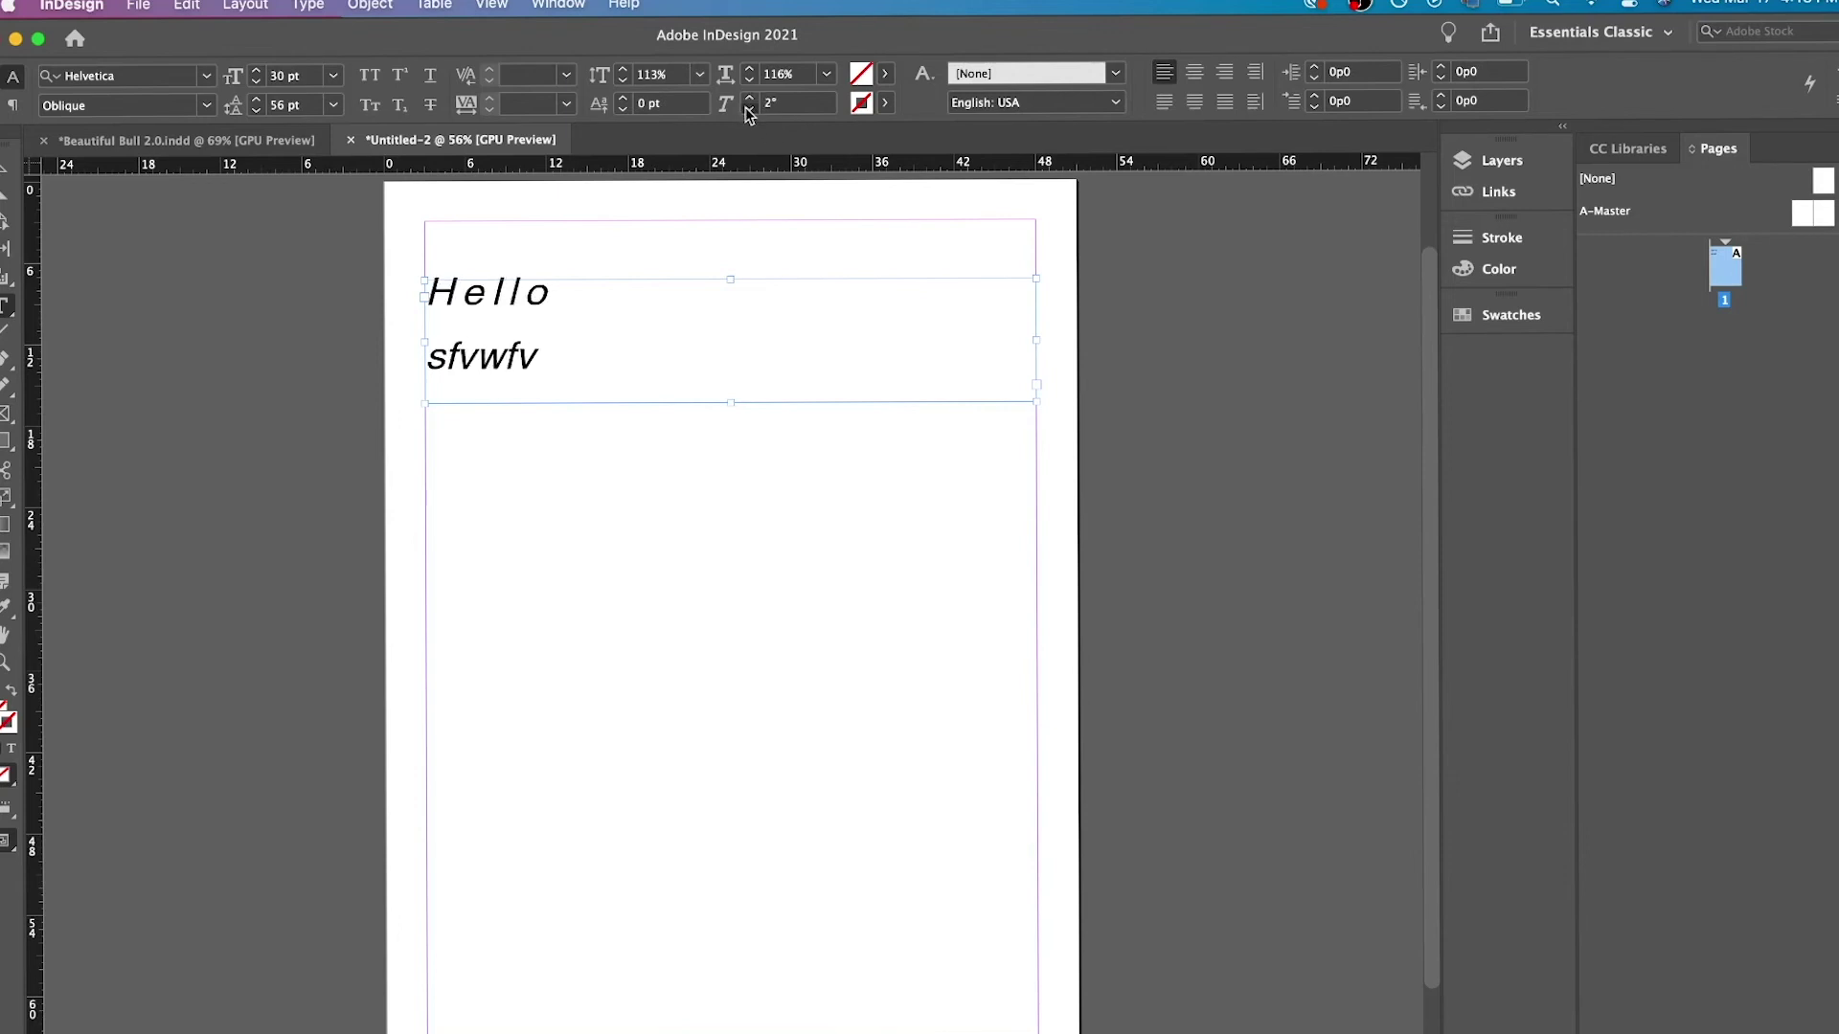
left_click(749, 110)
left_click(749, 110)
left_click(749, 110)
left_click(749, 110)
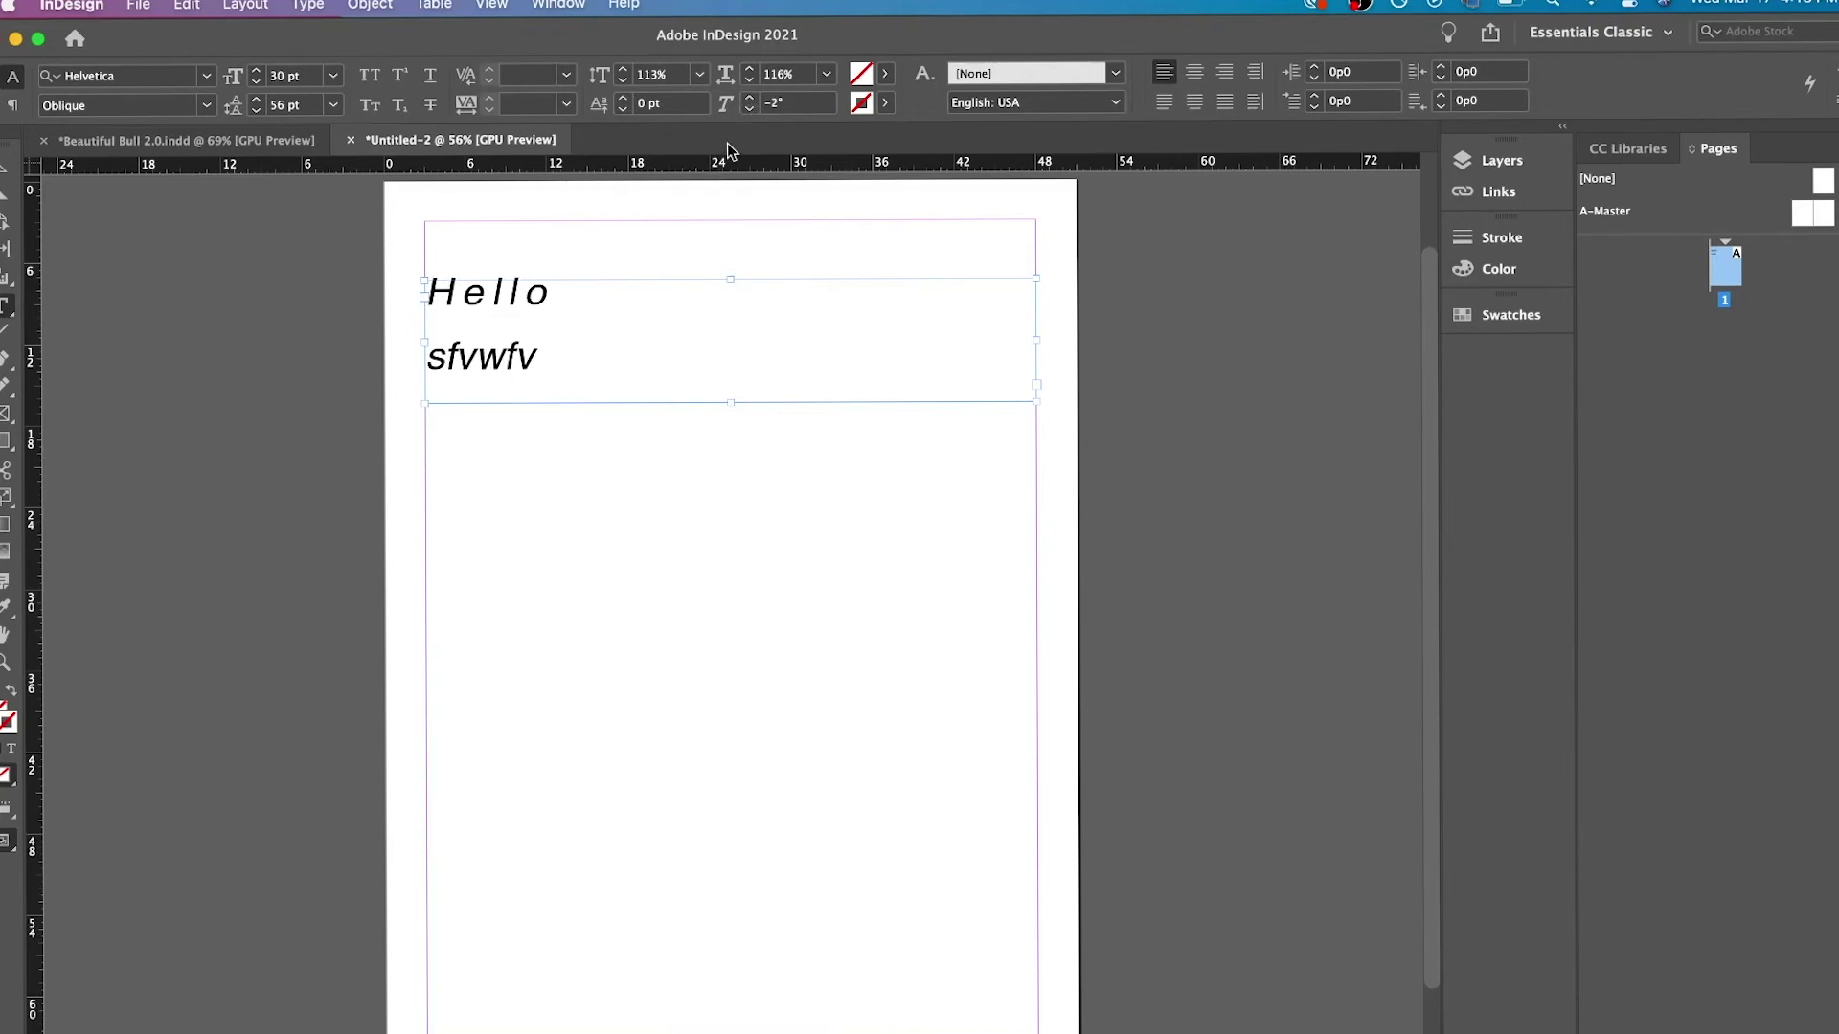
left_click(885, 75)
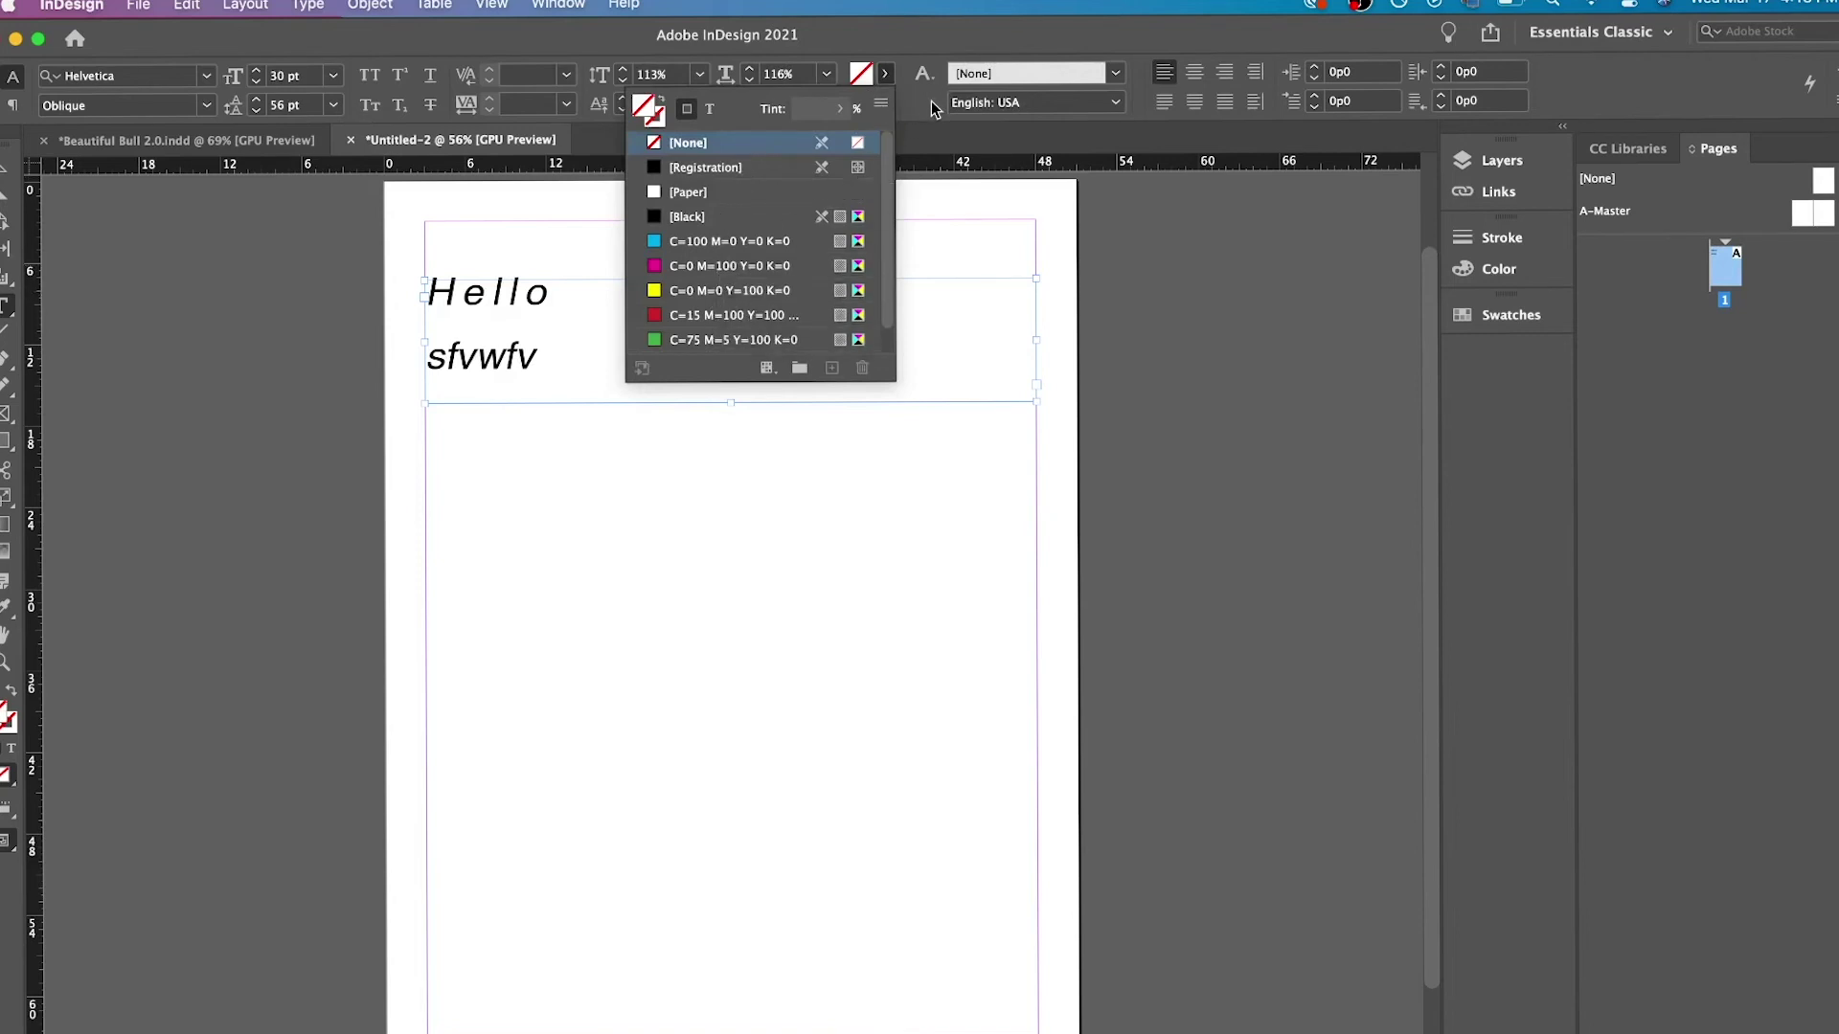
left_click(934, 107)
left_click(885, 103)
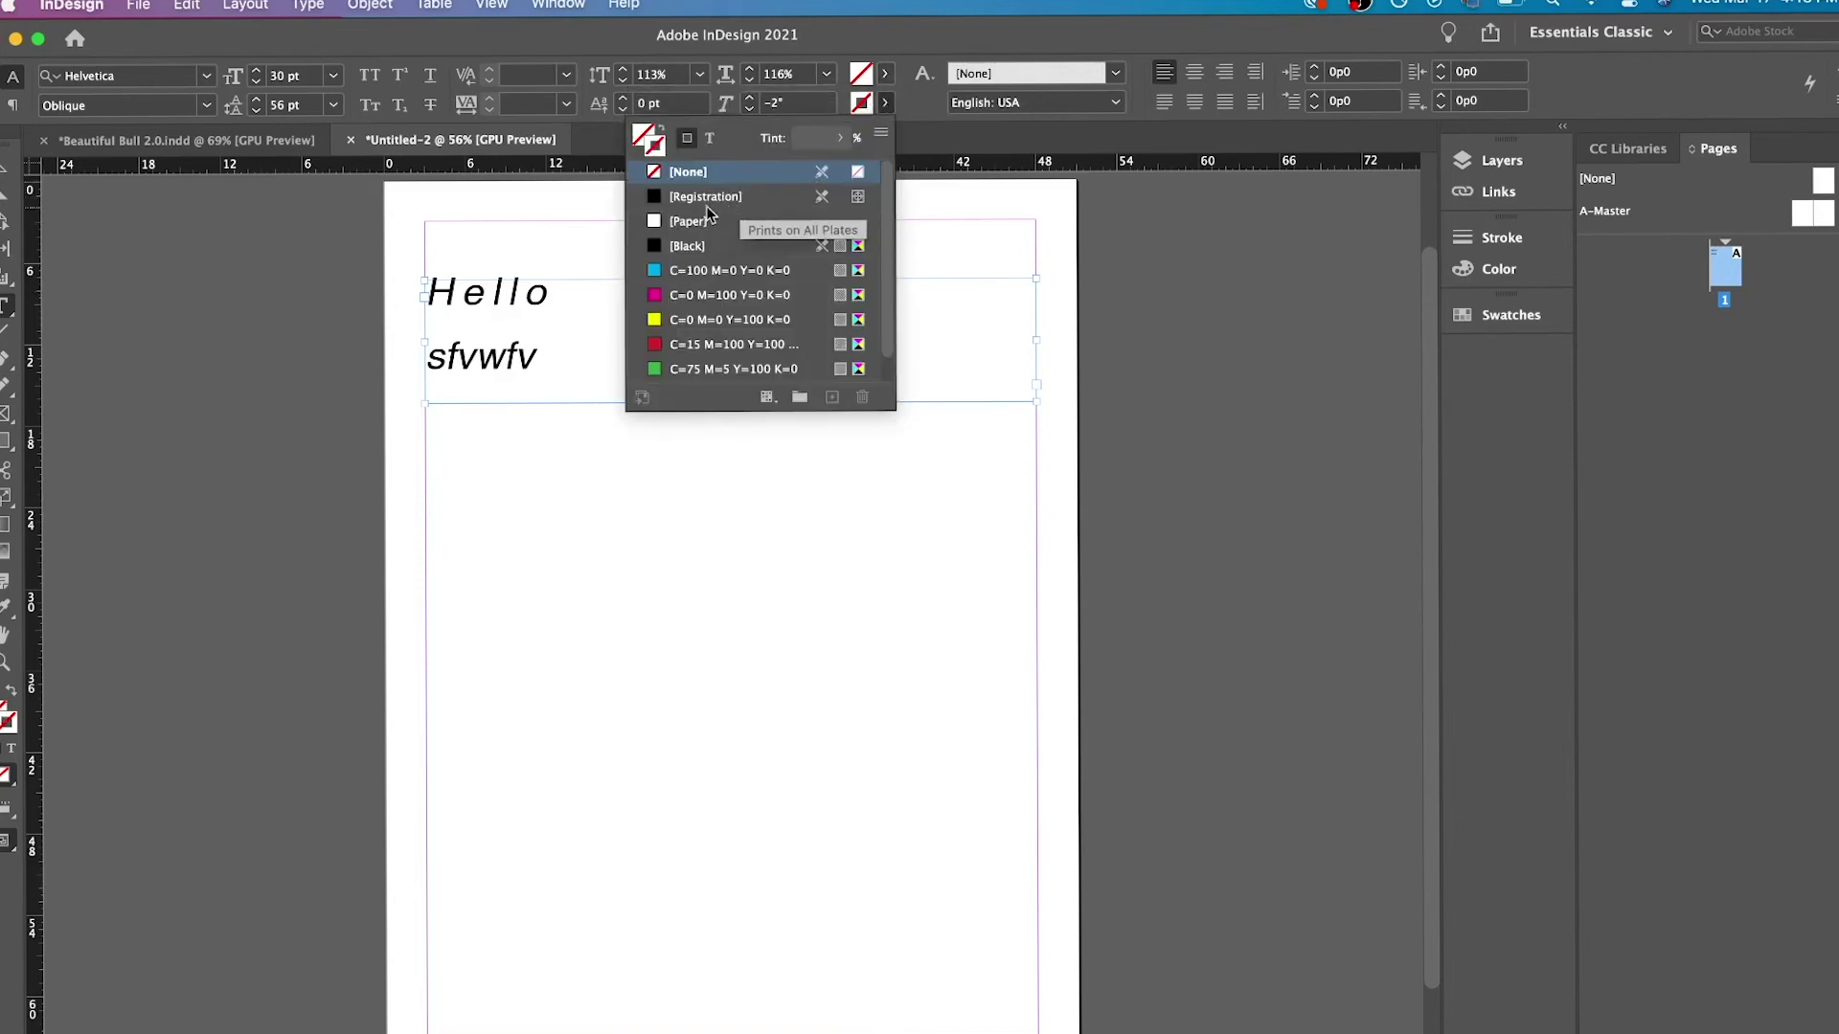
left_click(951, 101)
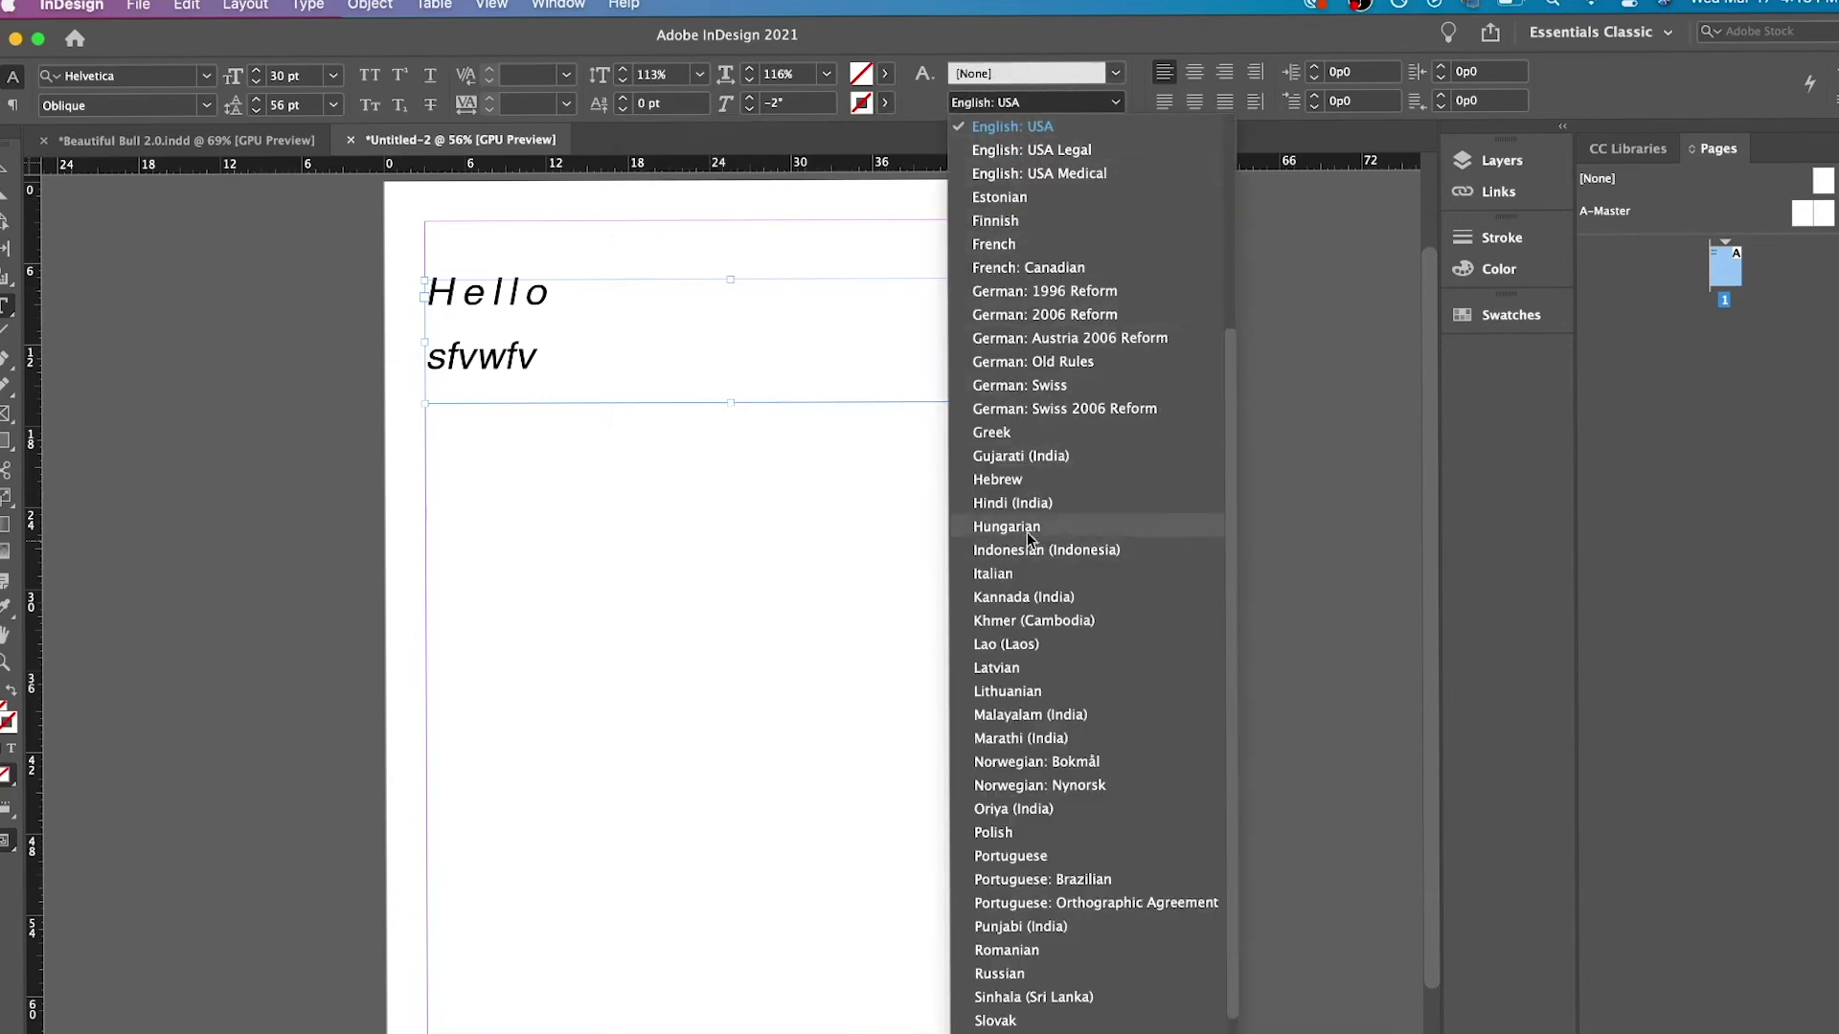
left_click(1115, 77)
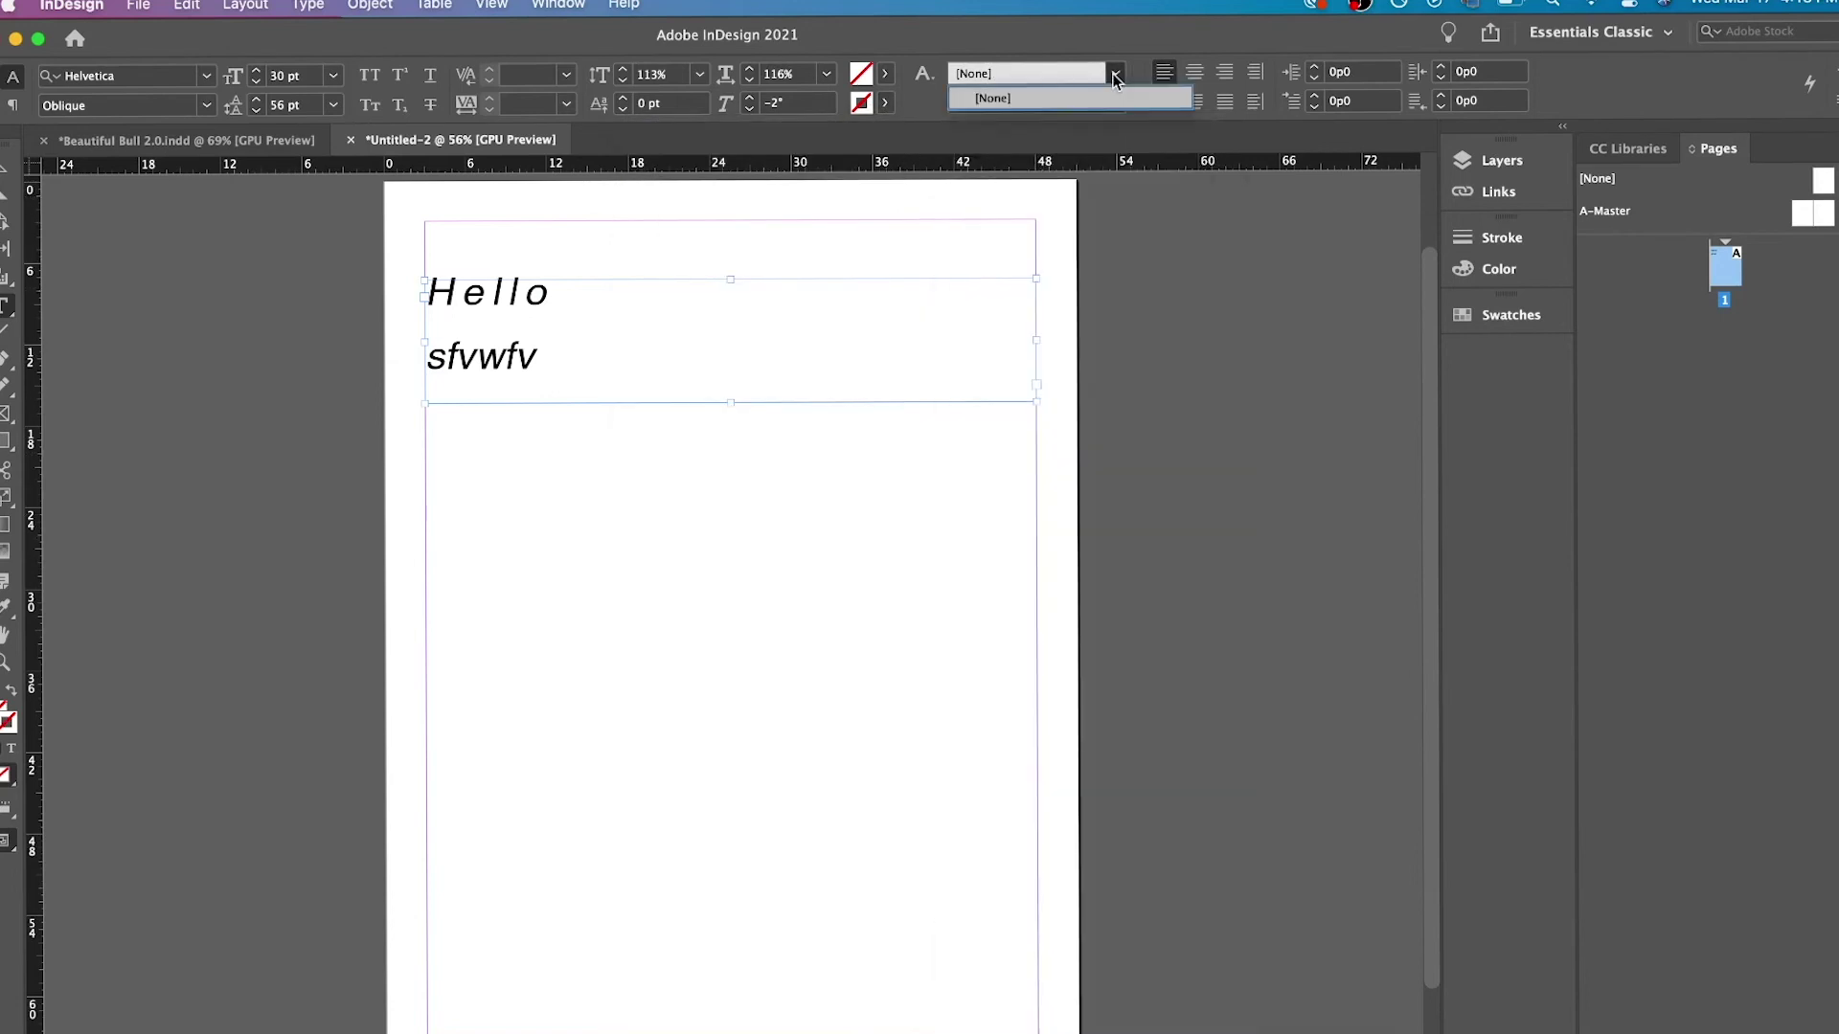
left_click(1117, 74)
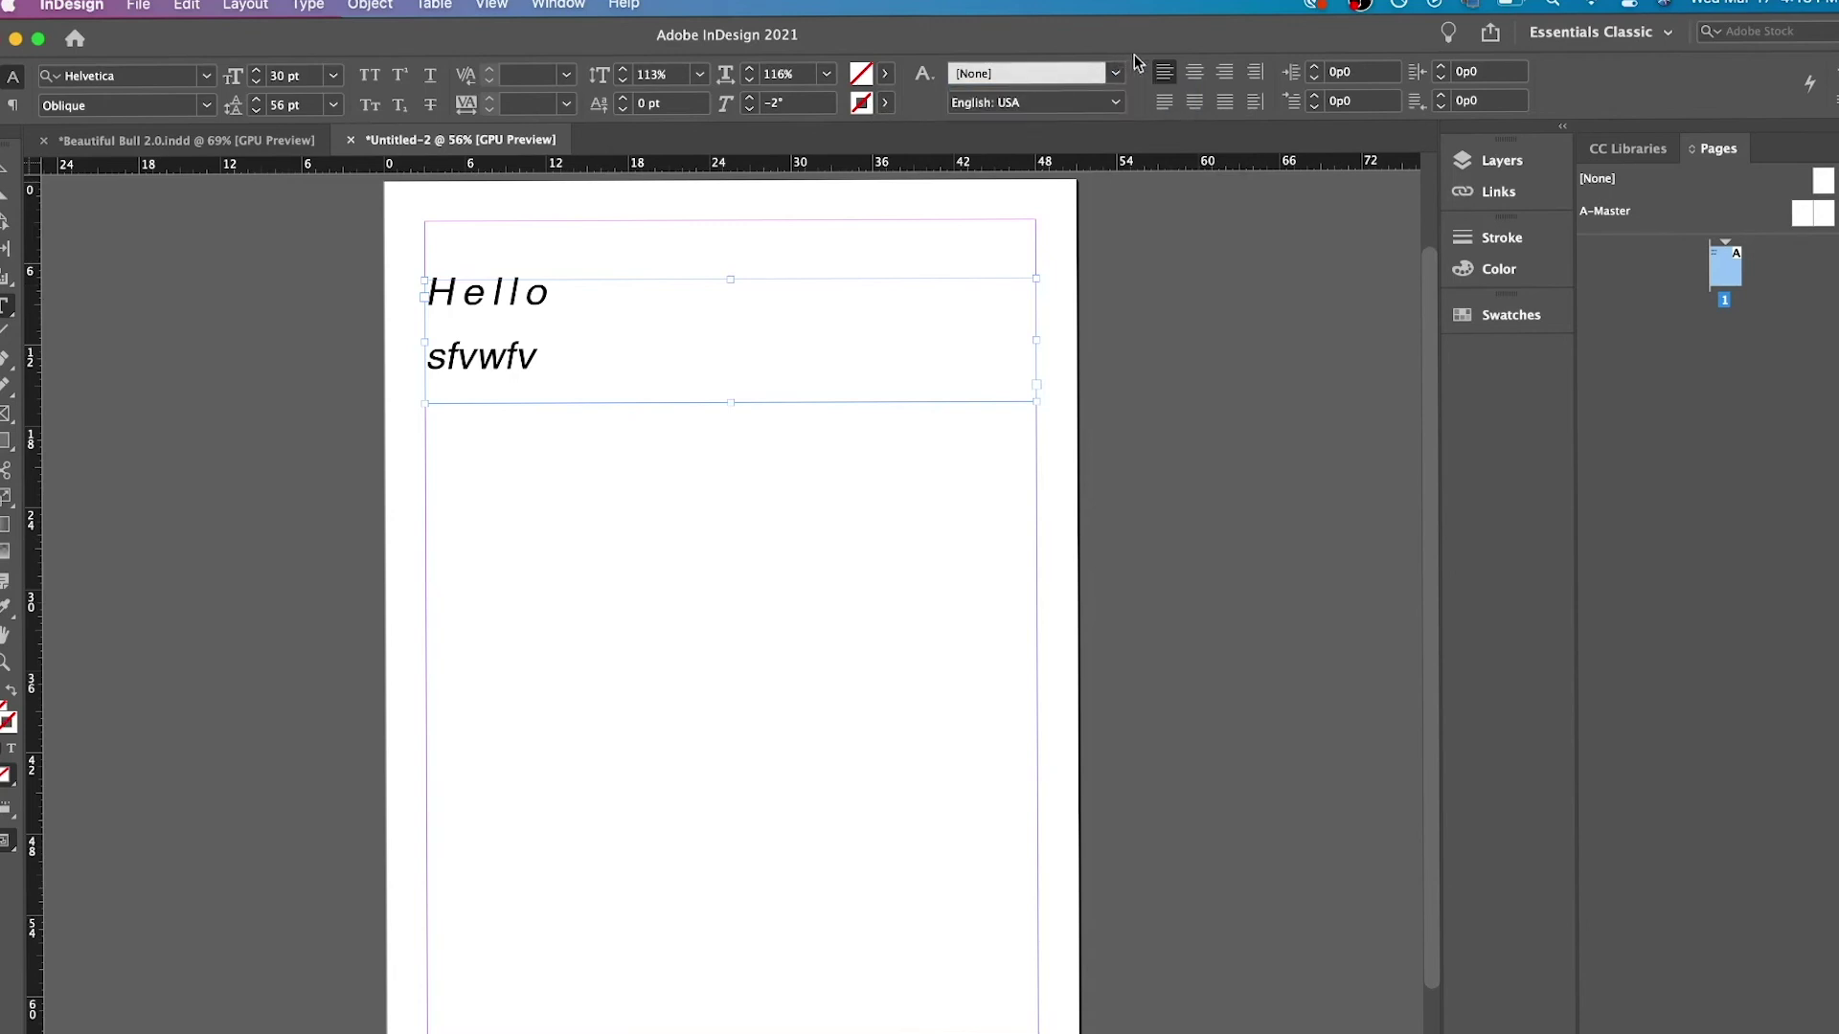
Try center, right and justify alignments, settling on Justify with last line aligned left.
left_click(1195, 76)
left_click(1226, 77)
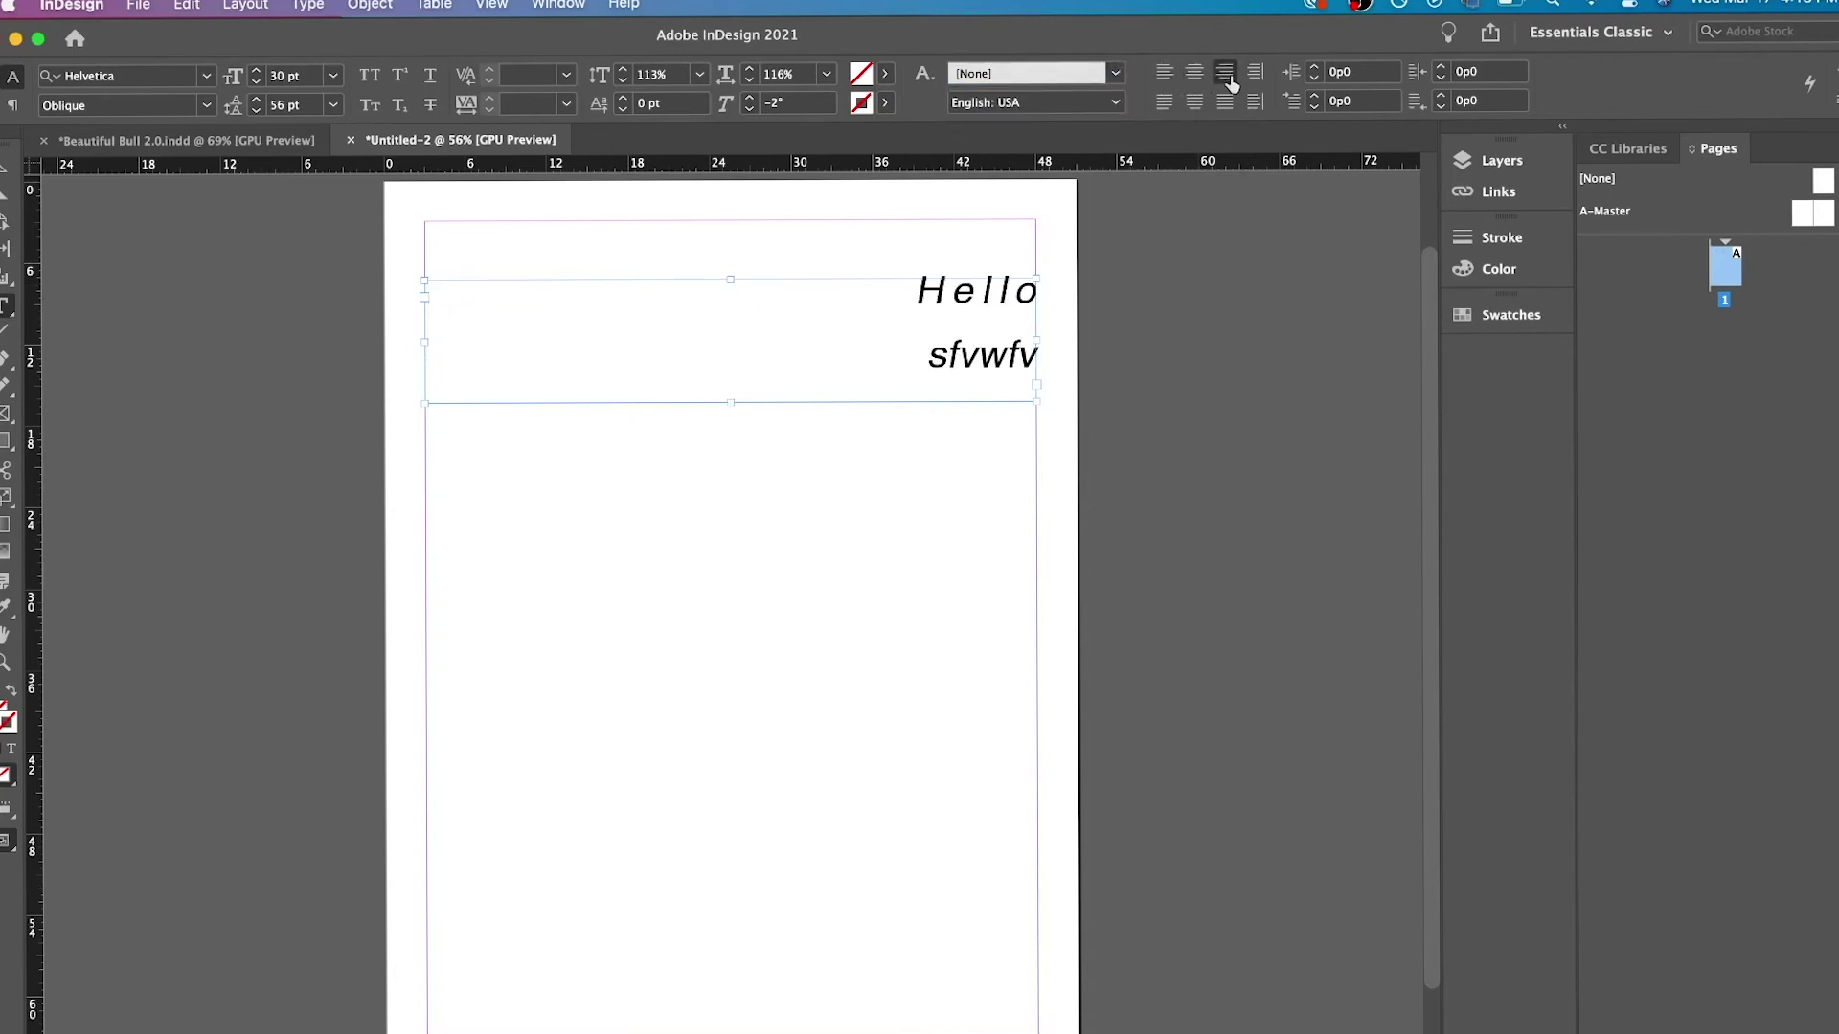
left_click(1225, 101)
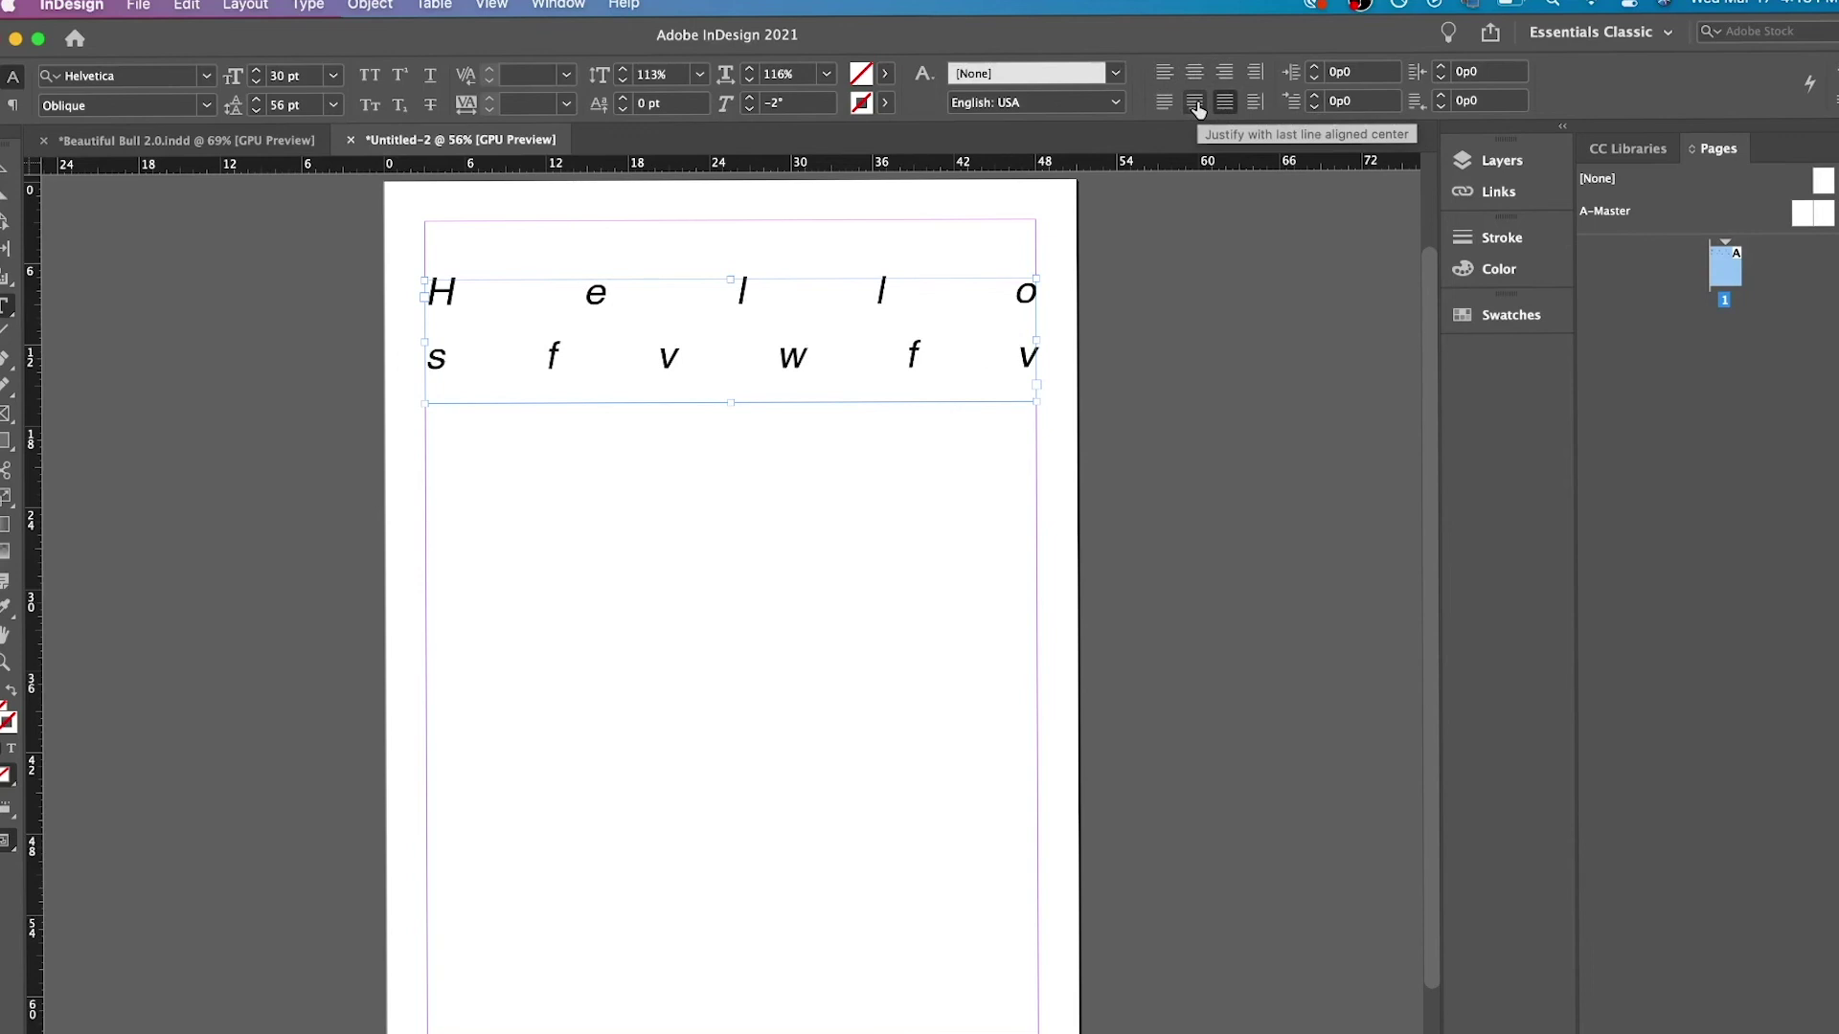
left_click(1196, 103)
left_click(1163, 104)
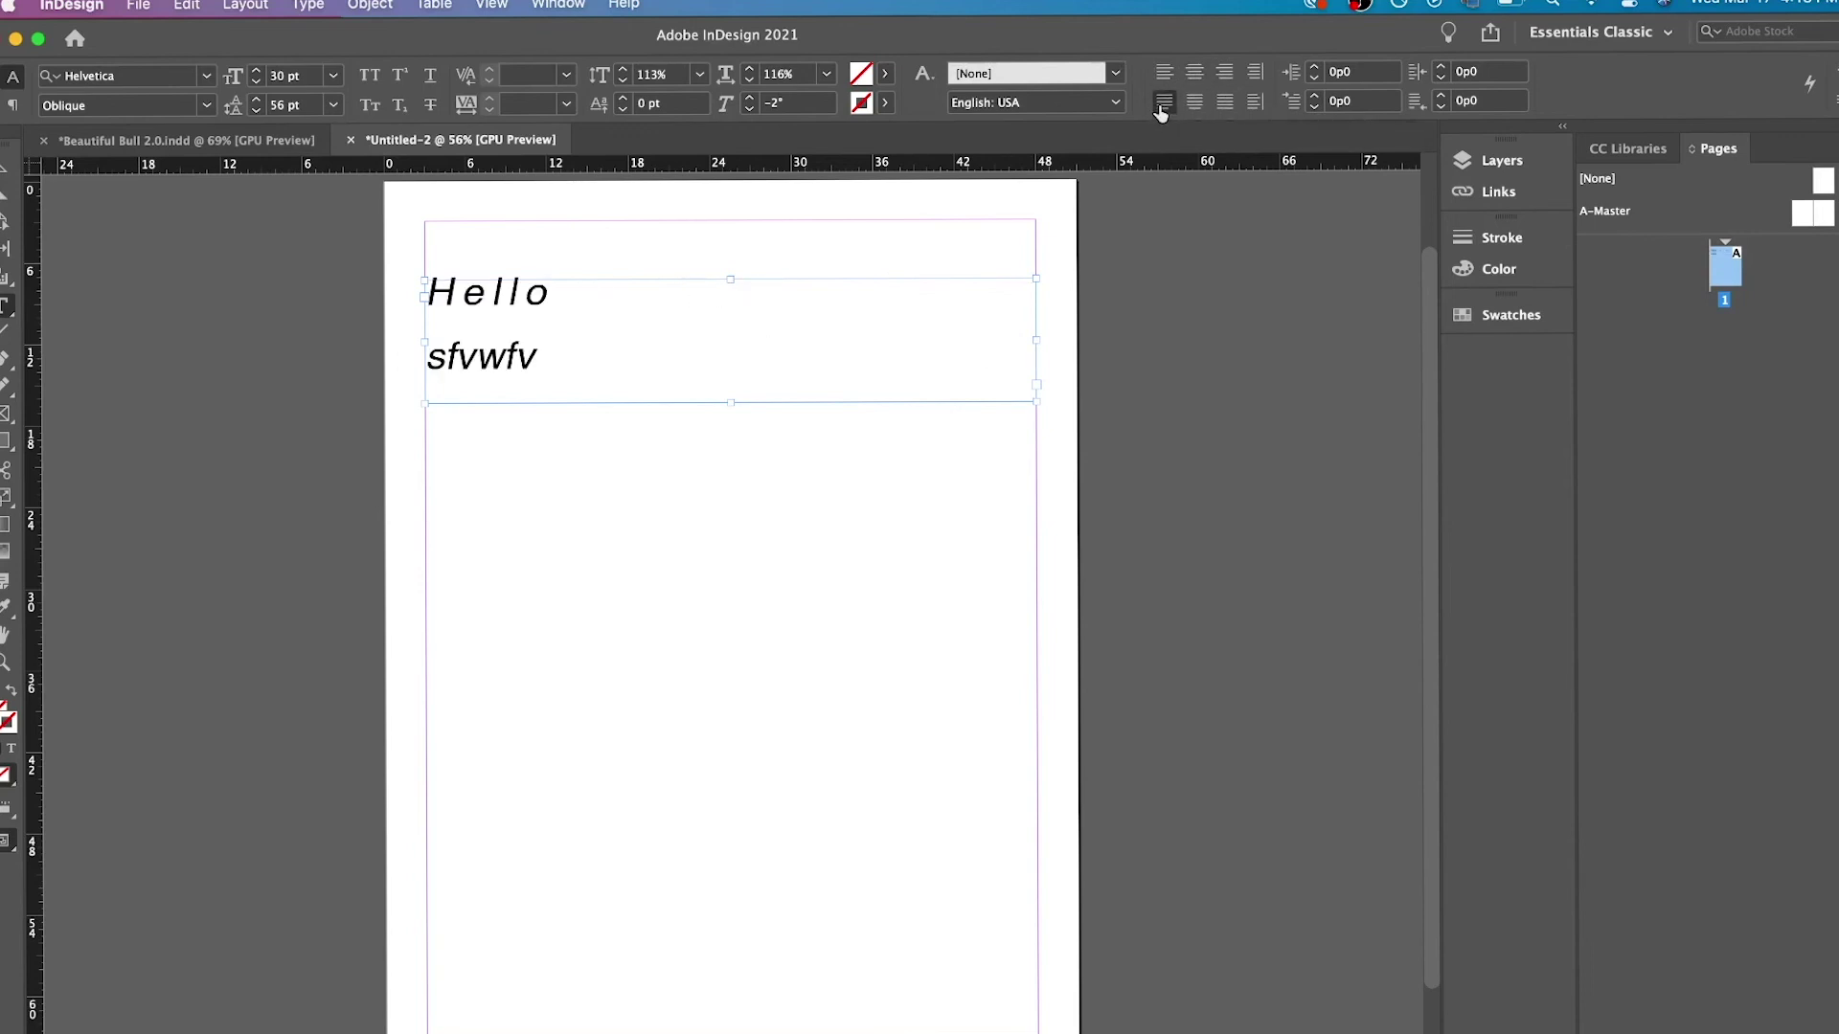
Raise the Left Indent of Hello and sfvwfv to 0p4.
left_click(1316, 67)
left_click(1316, 67)
left_click(1316, 67)
left_click(1316, 67)
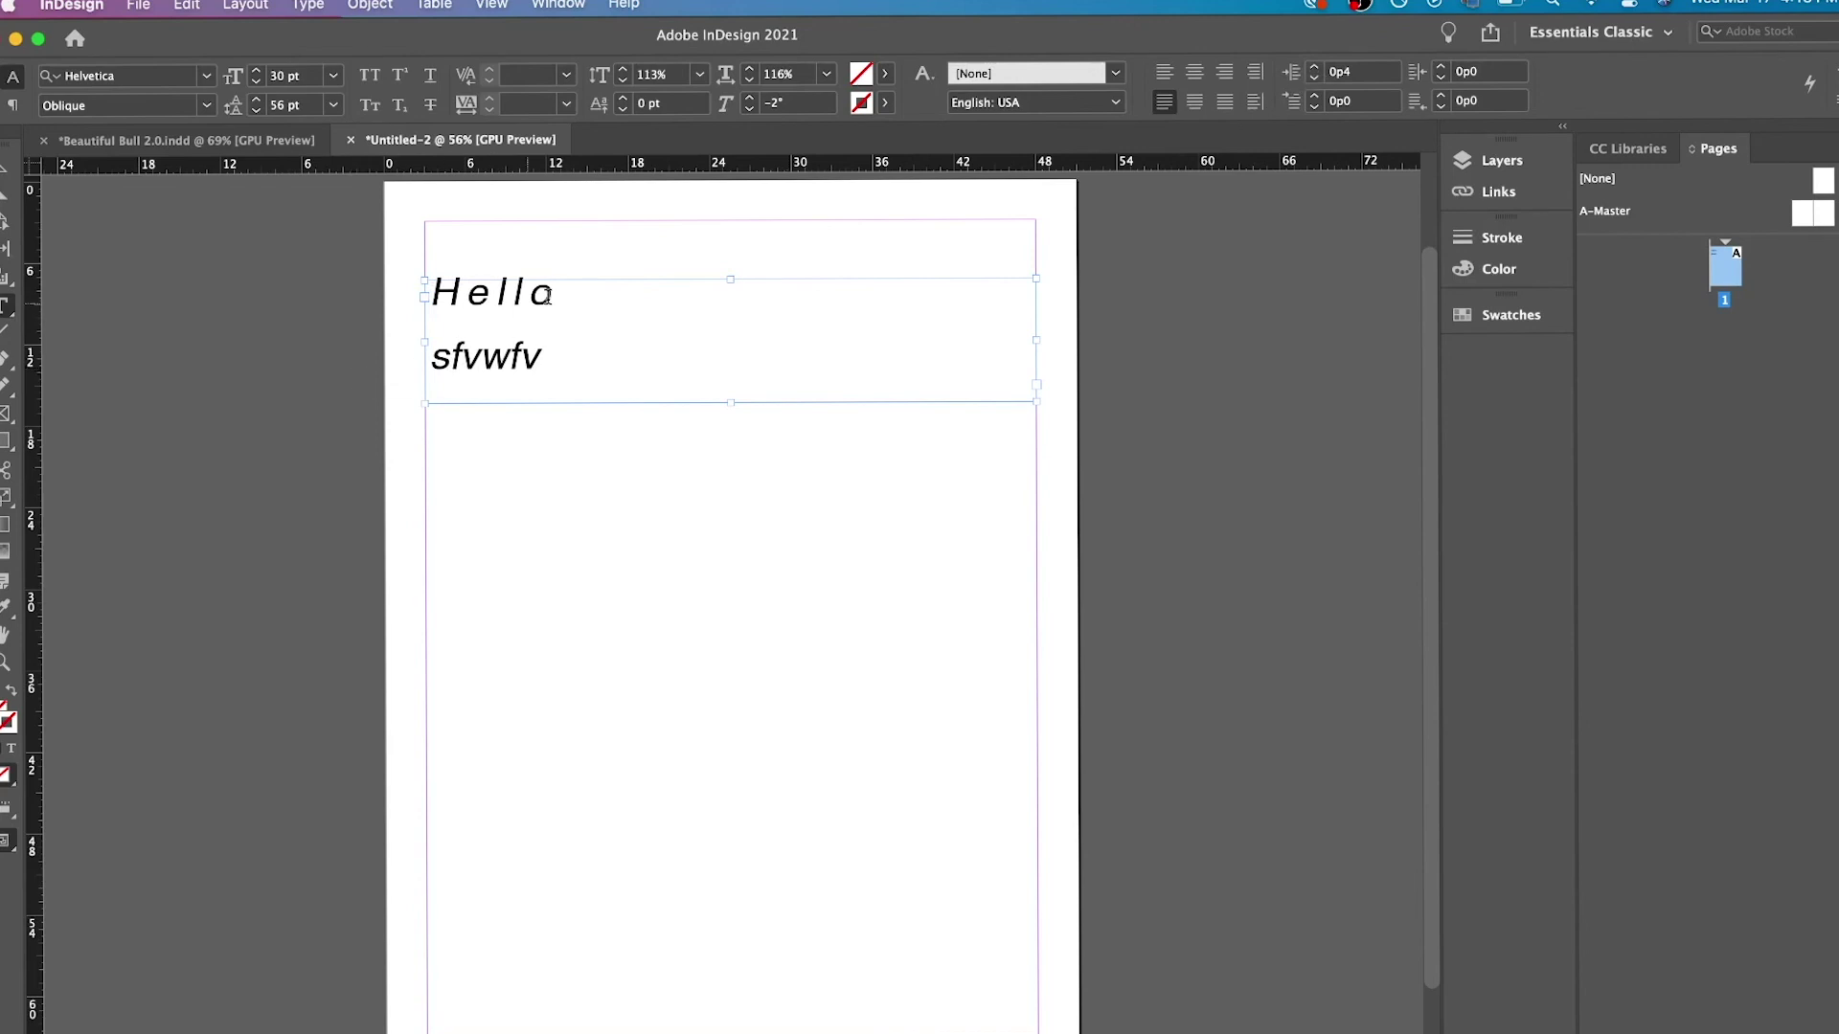